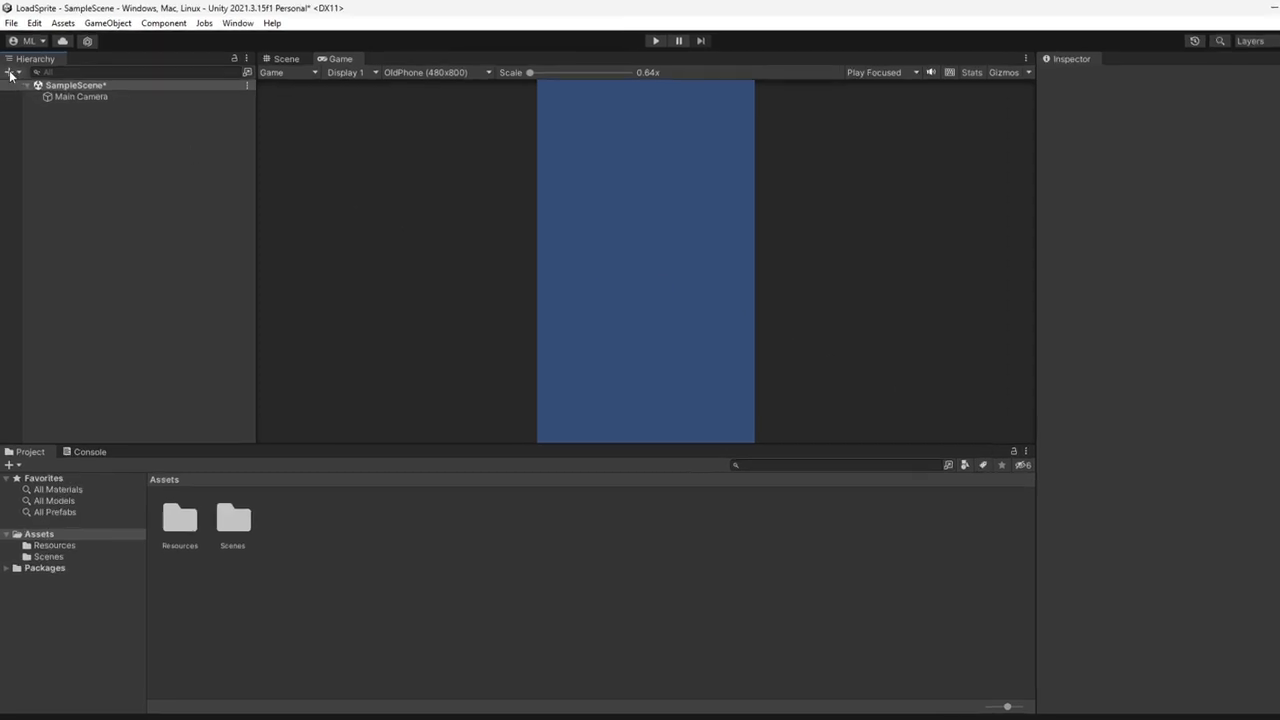
# Add a UI Canvas, with its EventSystem, to SampleScene from the Hierarchy's UI create menu
pyautogui.click(9, 73)
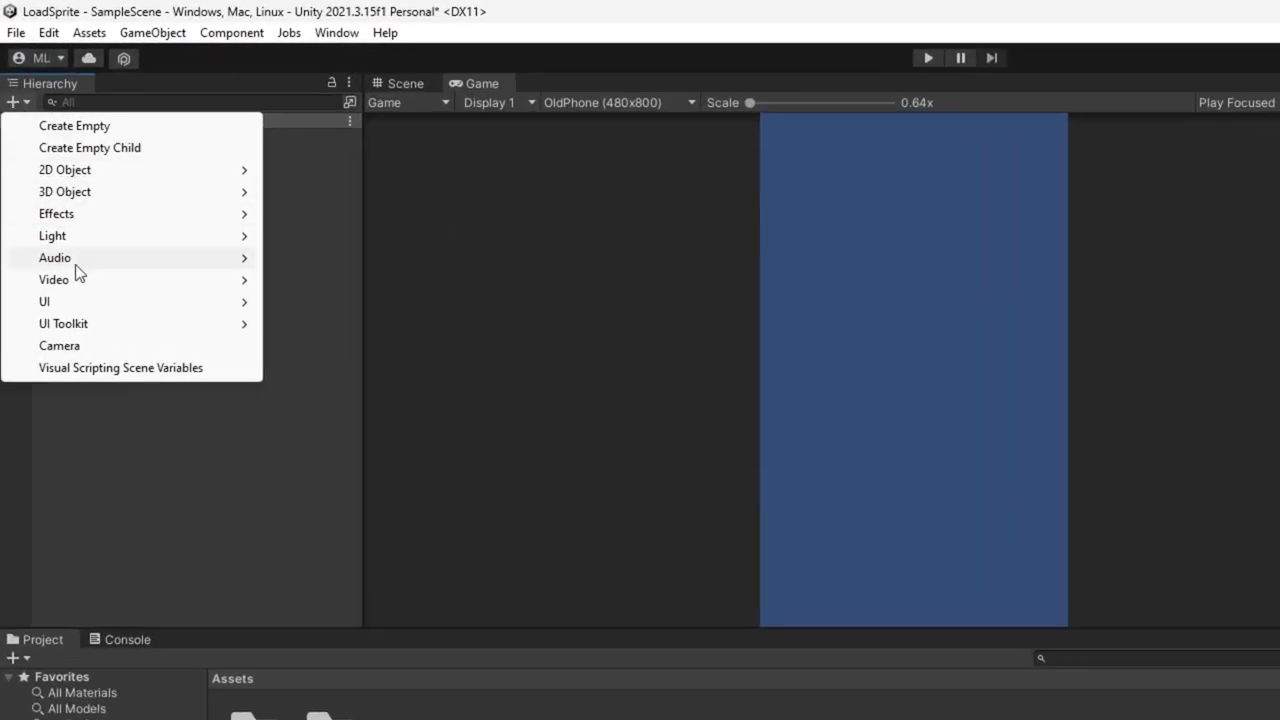
pyautogui.moveTo(172, 303)
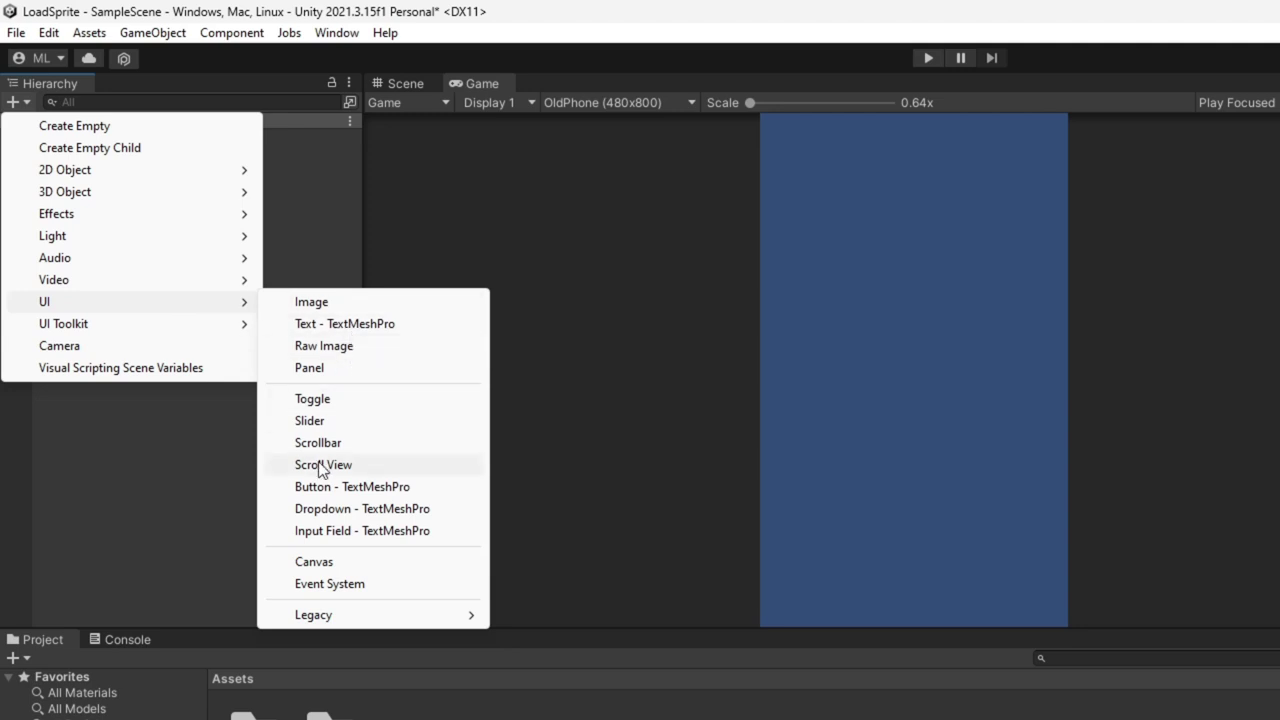
pyautogui.click(359, 562)
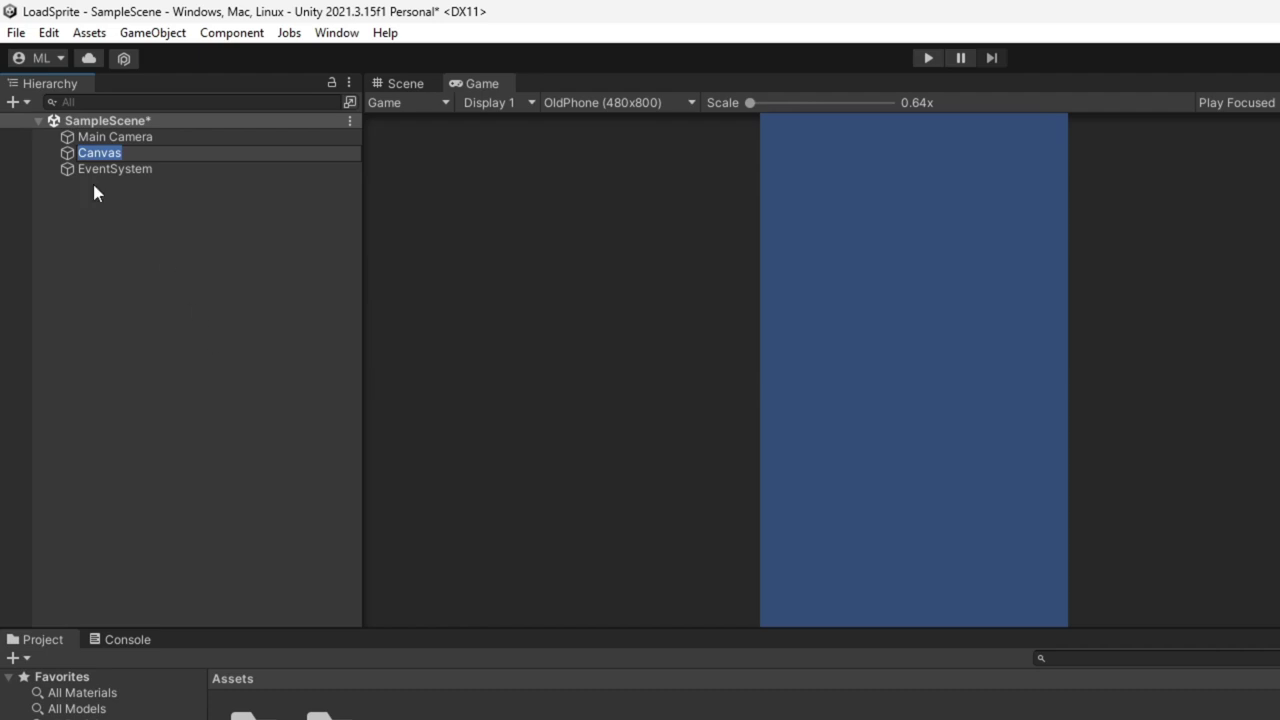
# Add a UI Image under the Canvas, giving a white 100×100 square centred in the Game view
pyautogui.click(13, 103)
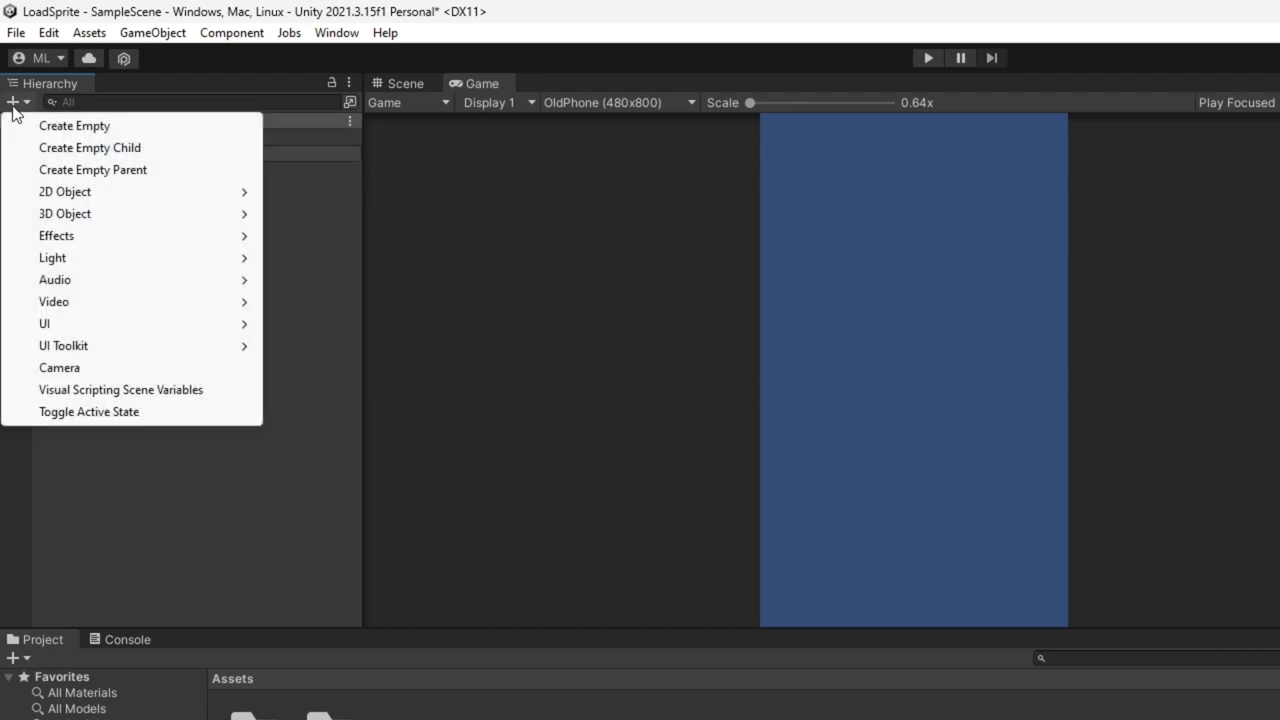
pyautogui.moveTo(191, 318)
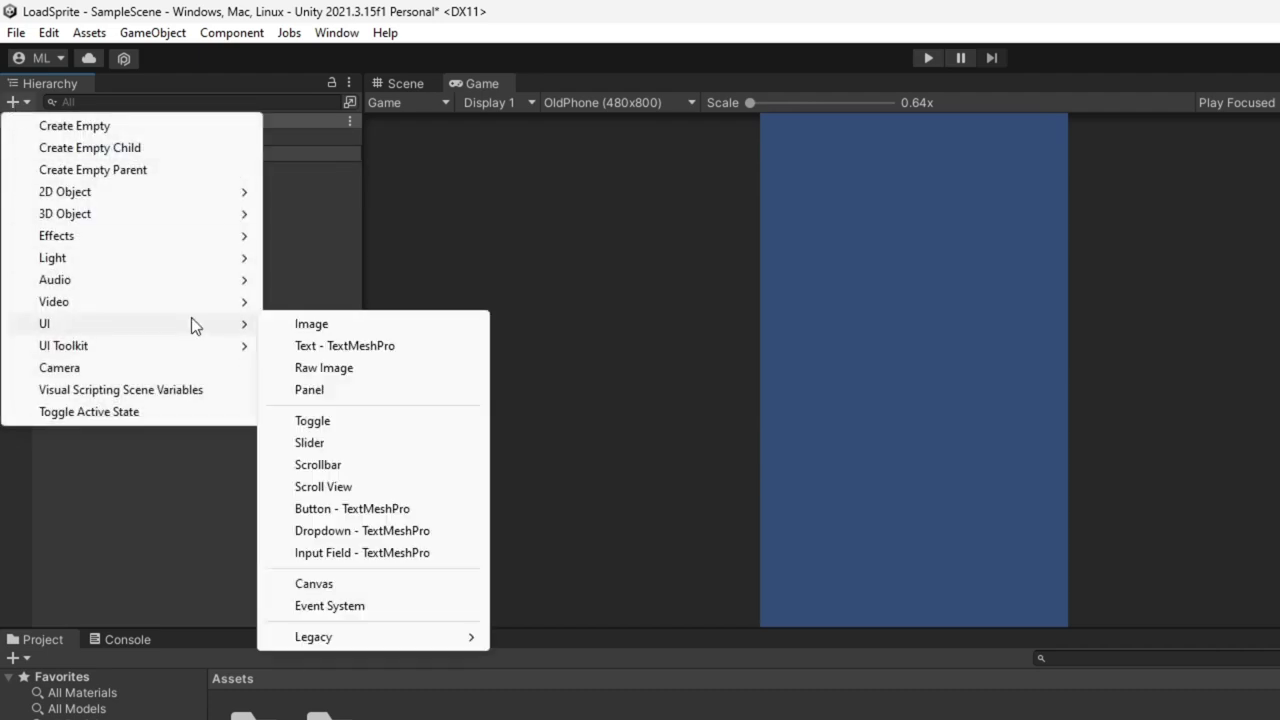
pyautogui.click(354, 328)
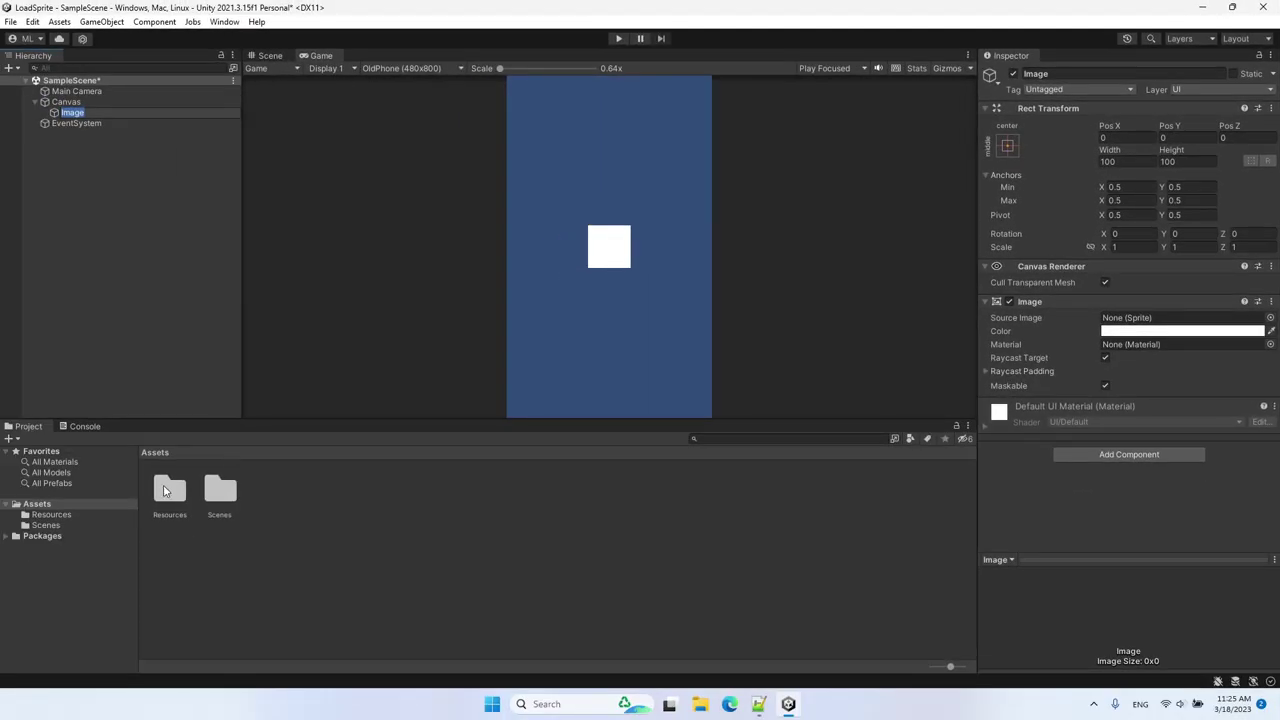
# Set the Image's Source Image to the airport1 sprite from Assets/Resources
pyautogui.doubleClick(168, 489)
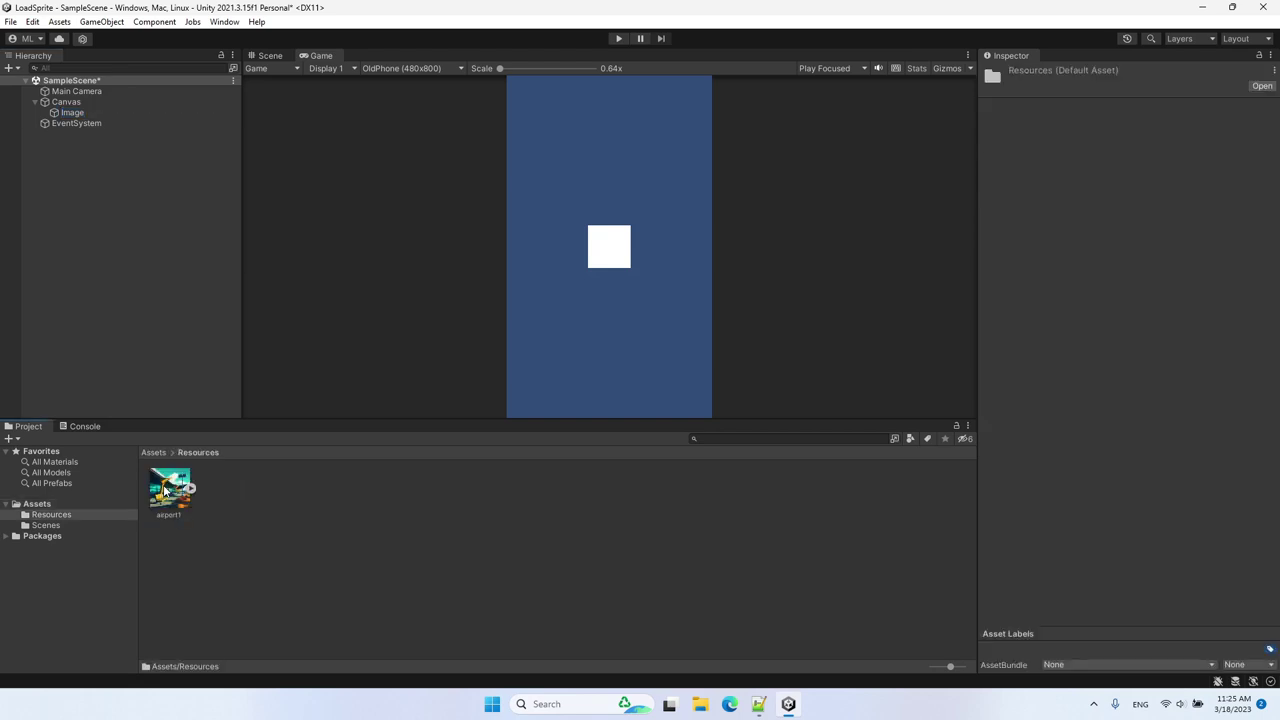
pyautogui.click(168, 490)
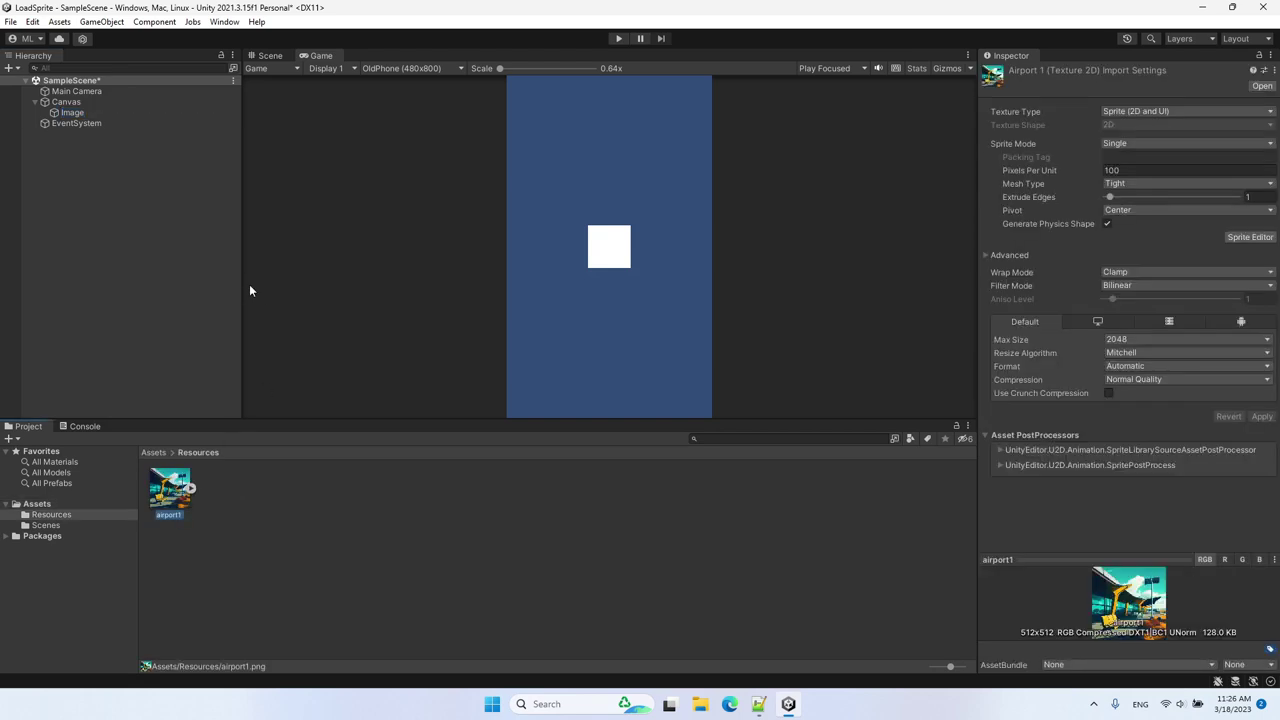
pyautogui.click(80, 113)
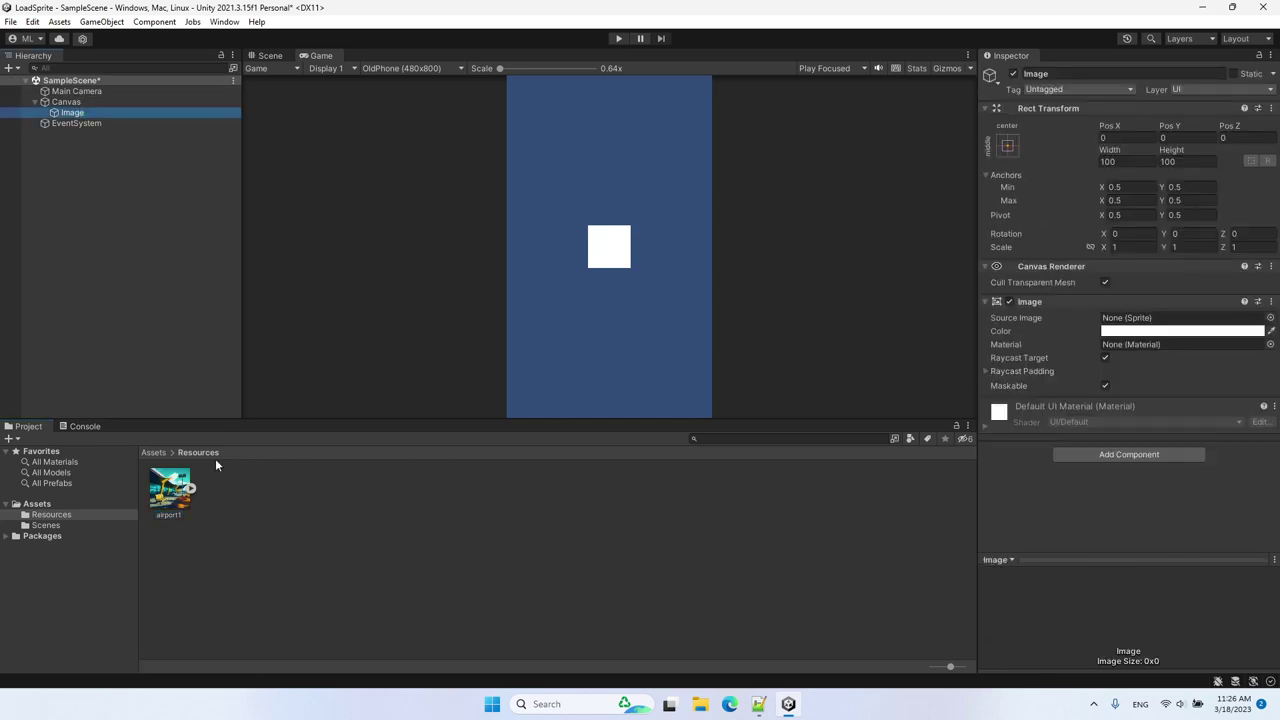
pyautogui.moveTo(168, 490); pyautogui.dragTo(1108, 318)
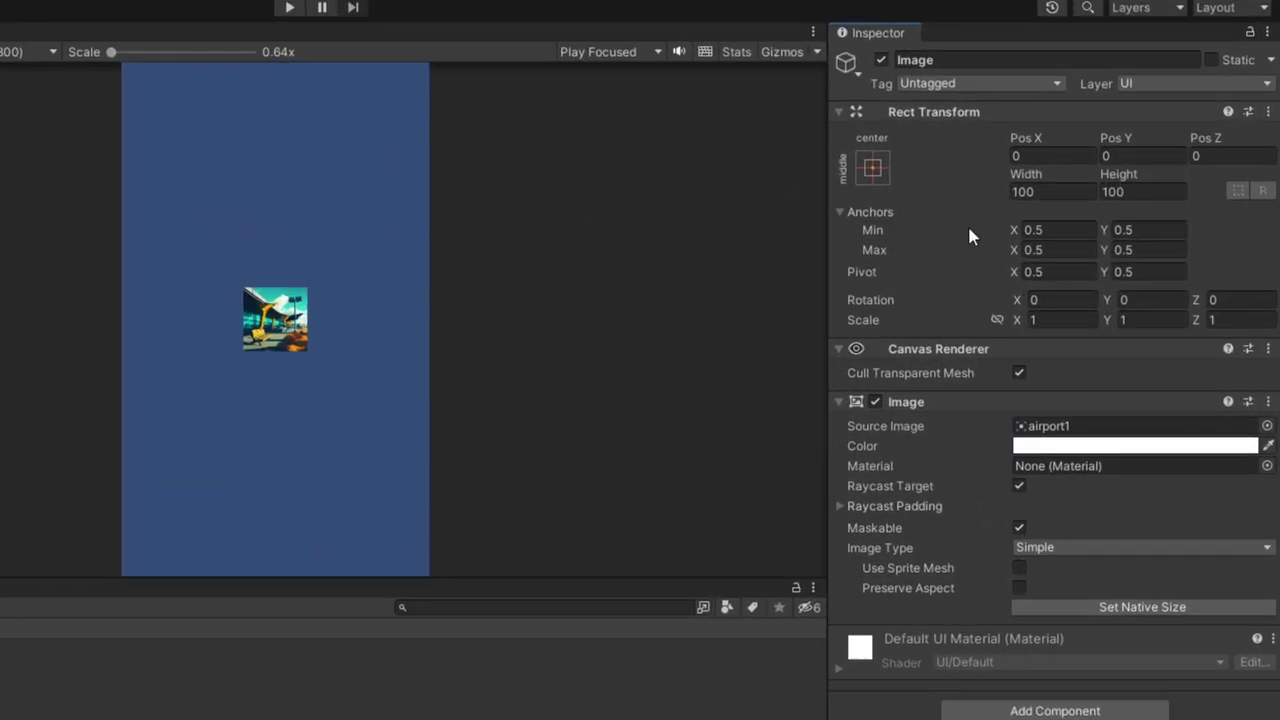
# Apply the top-left anchor preset to the Image, keeping Pos X 240 and Pos Y -400
pyautogui.click(1045, 231)
pyautogui.click(1088, 250)
pyautogui.click(1122, 251)
pyautogui.click(873, 168)
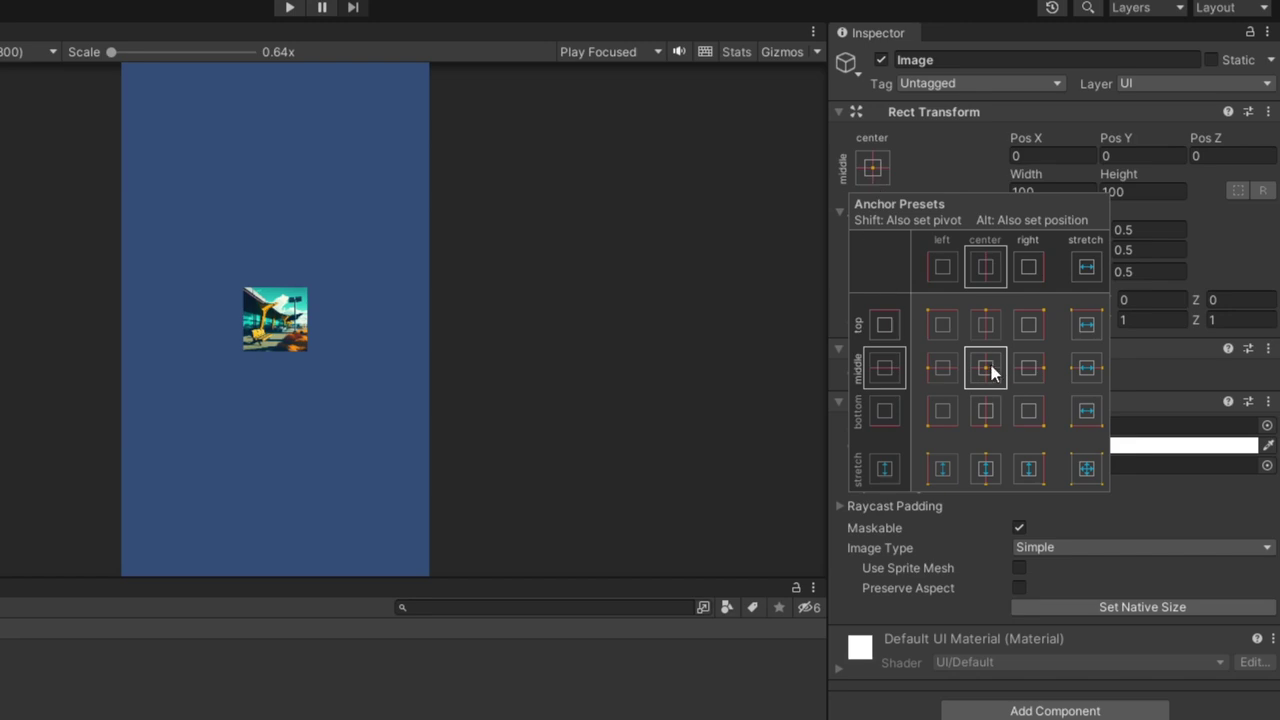
pyautogui.click(944, 324)
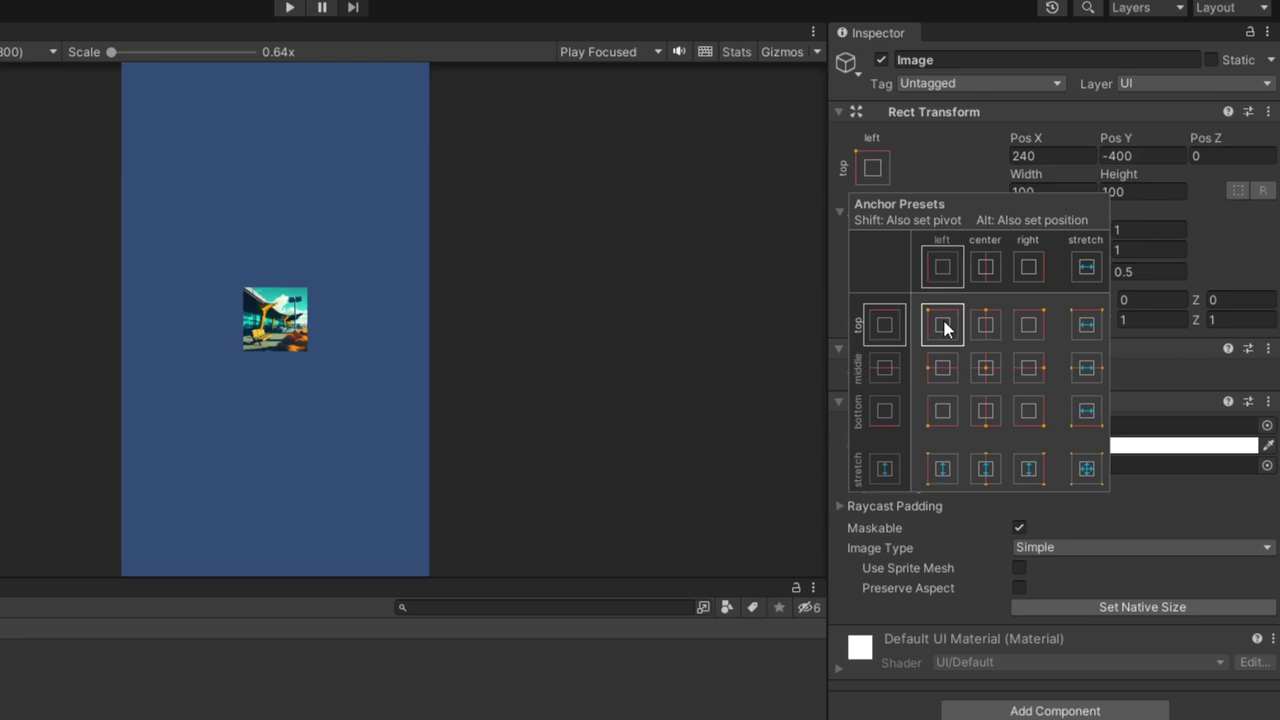
pyautogui.click(874, 168)
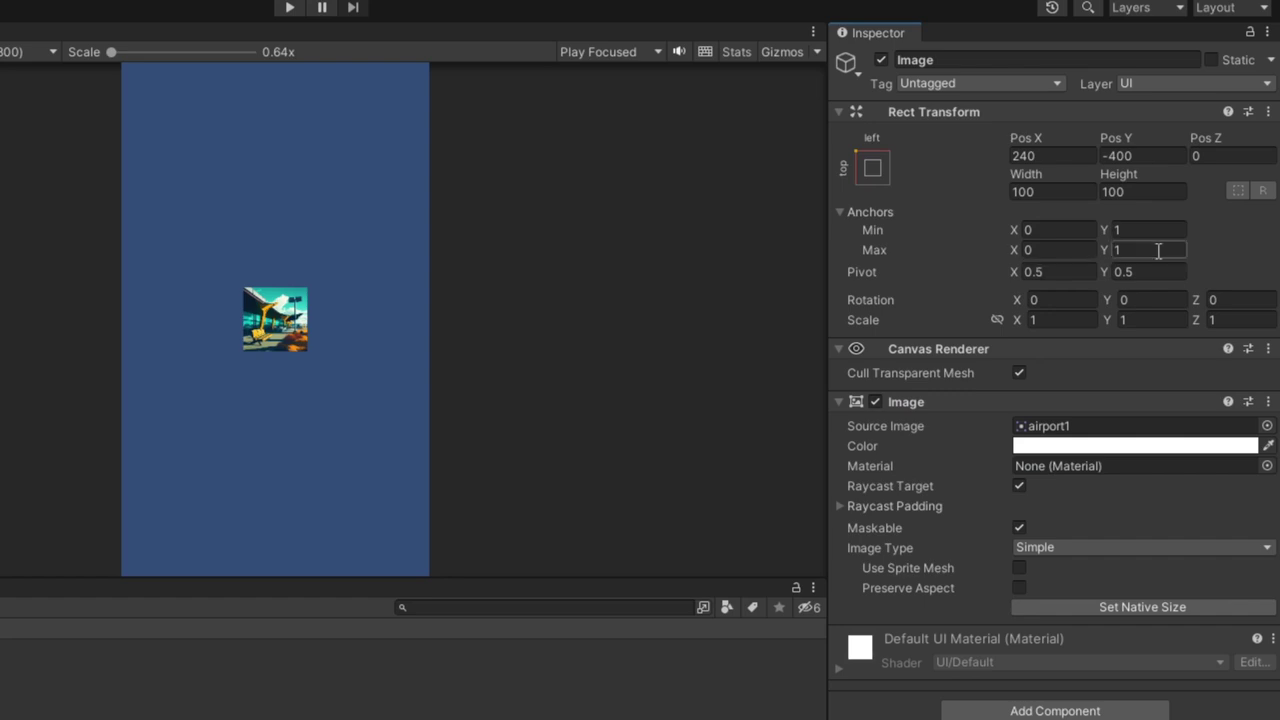
pyautogui.moveTo(883, 257)
# Set the Image's Rect Transform position to Pos X 50 and Pos Y -50
pyautogui.click(1045, 156)
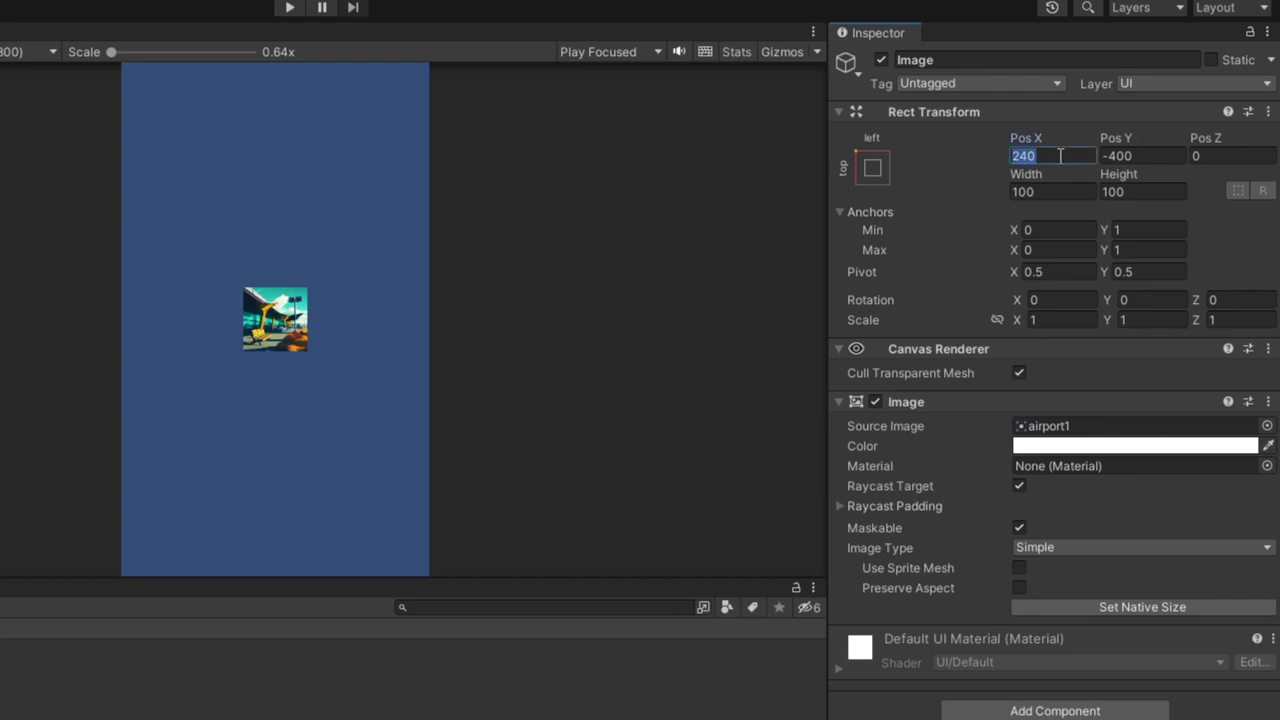
pyautogui.write('0')
pyautogui.click(1150, 156)
pyautogui.write('0')
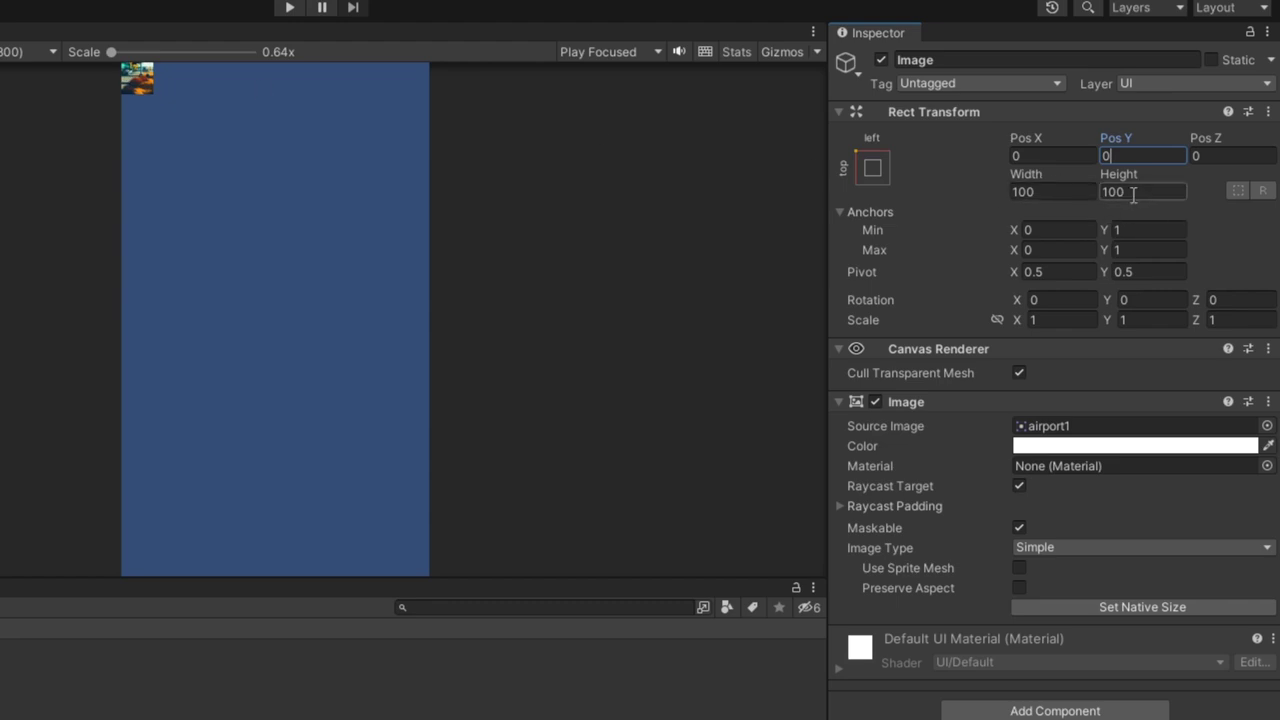
pyautogui.click(1035, 157)
pyautogui.write('50')
pyautogui.press('Tab')
pyautogui.write('-50')
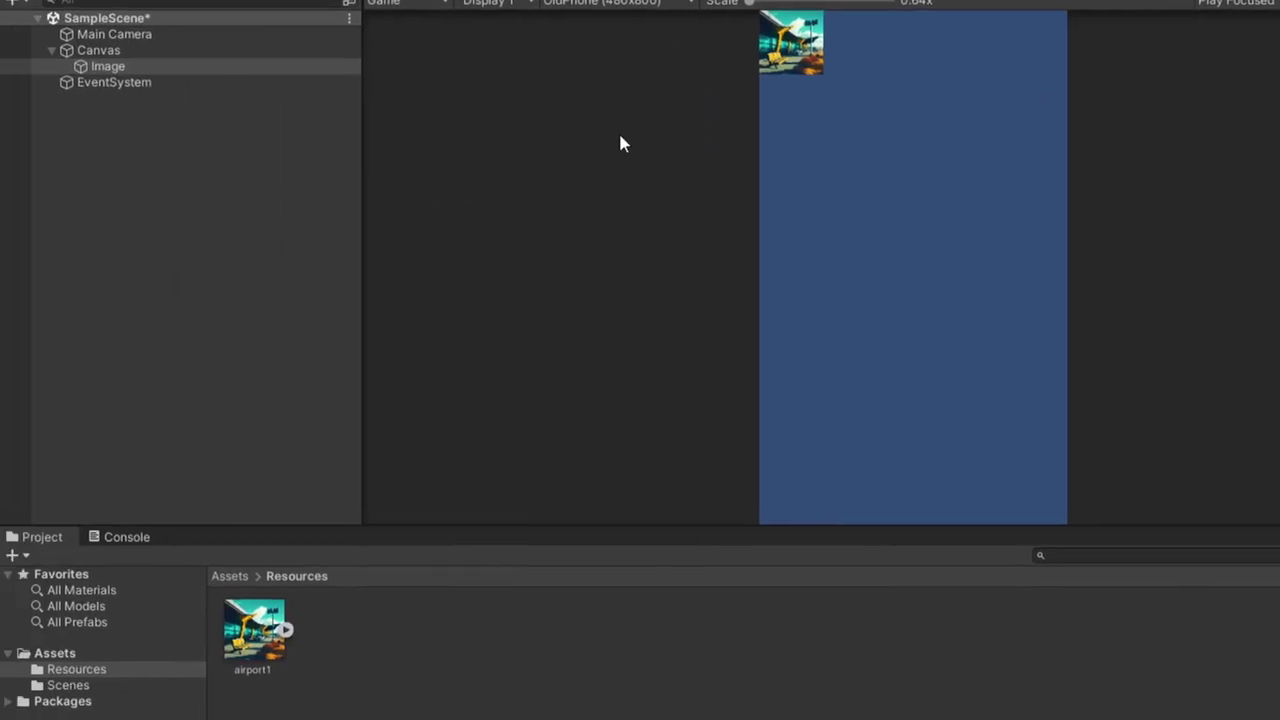
# Delete the Image object and create a new 'scripts' folder in Assets
pyautogui.click(198, 67)
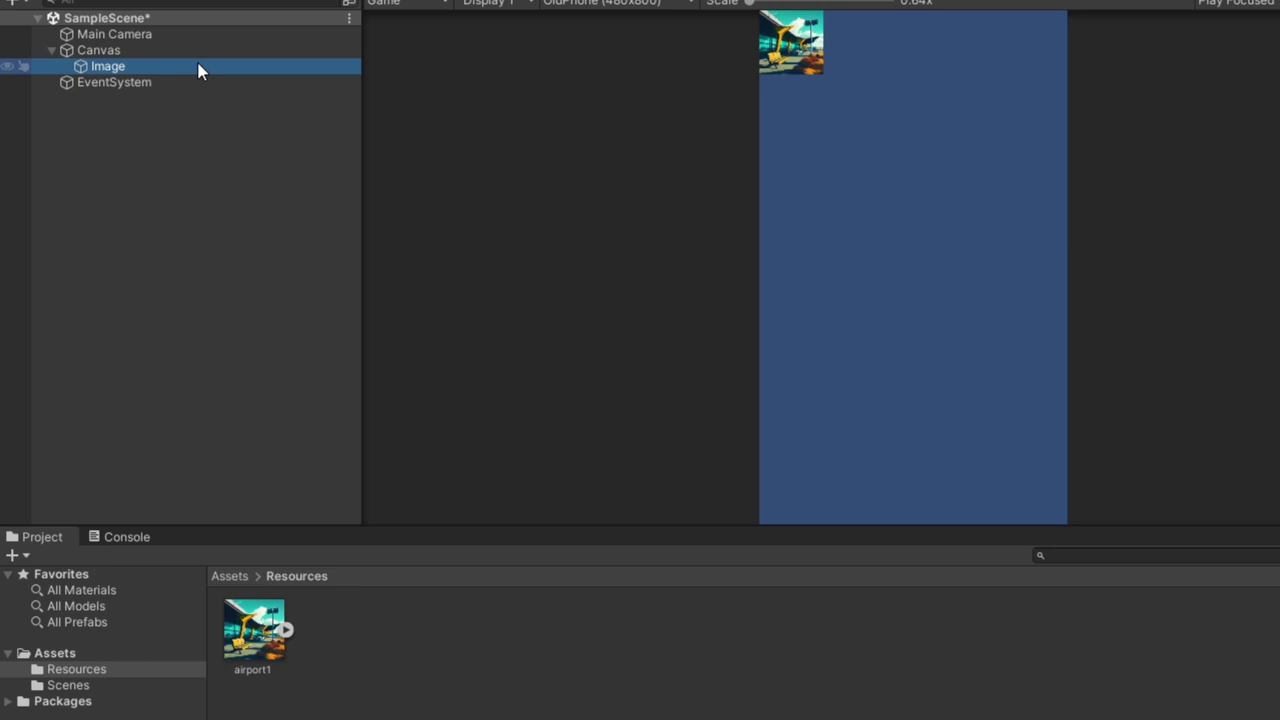
pyautogui.press('Delete')
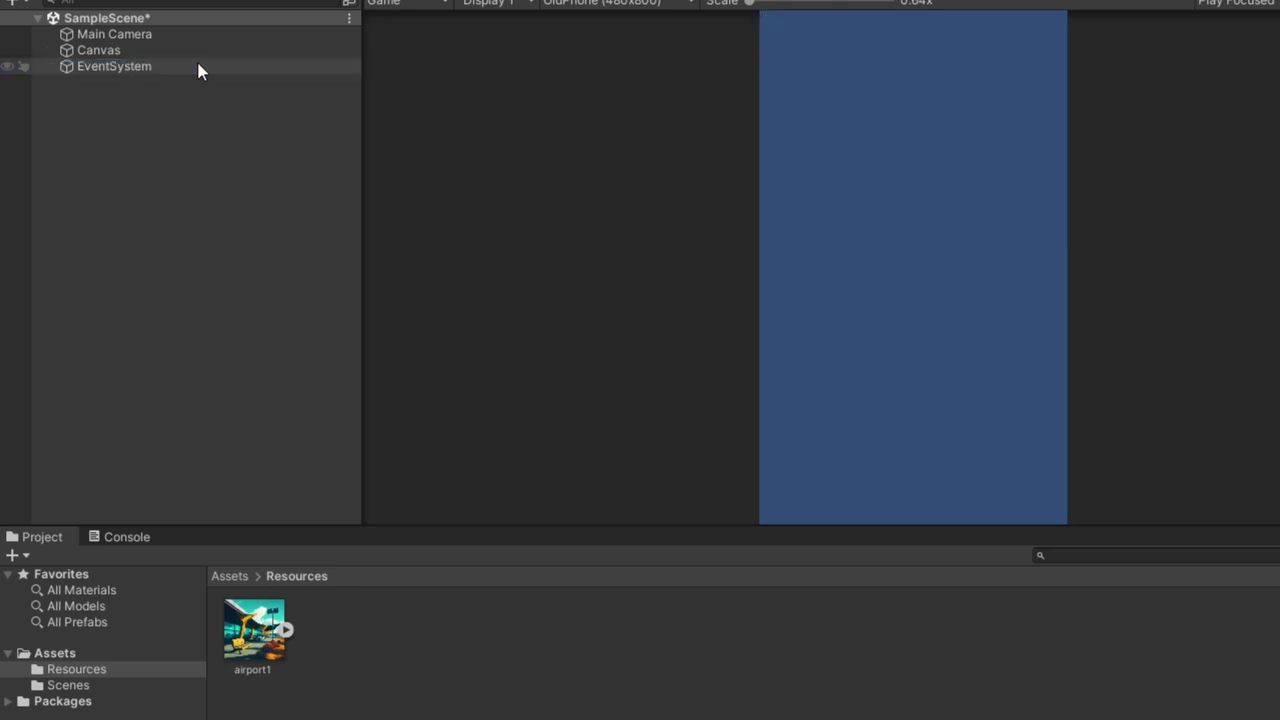
pyautogui.click(230, 576)
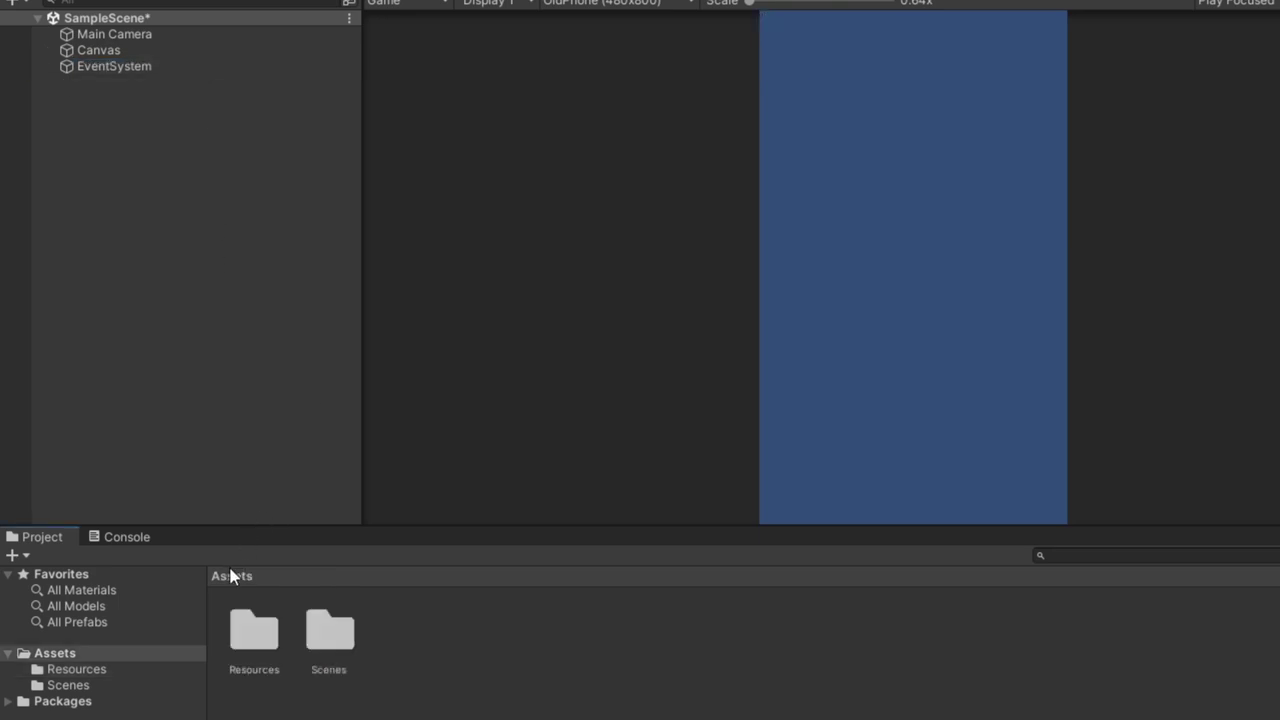
pyautogui.rightClick(404, 656)
pyautogui.moveTo(691, 117)
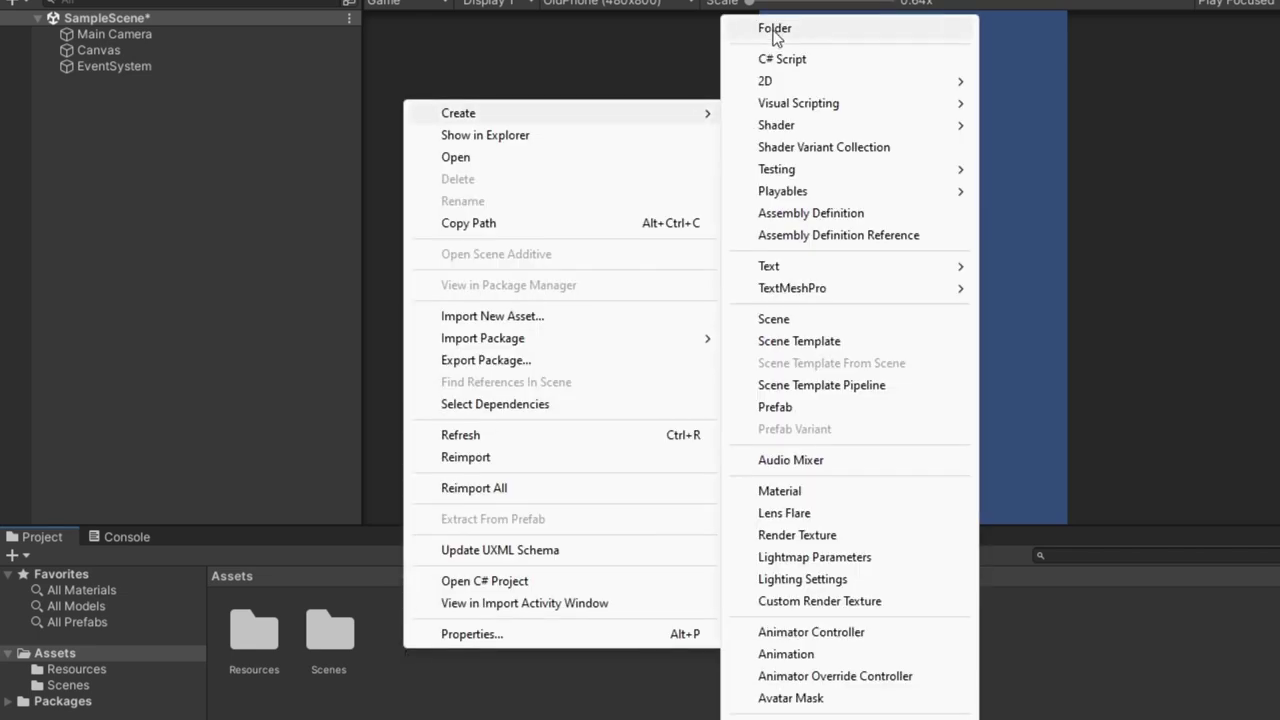
pyautogui.click(773, 28)
pyautogui.write('scripts')
pyautogui.press('Return')
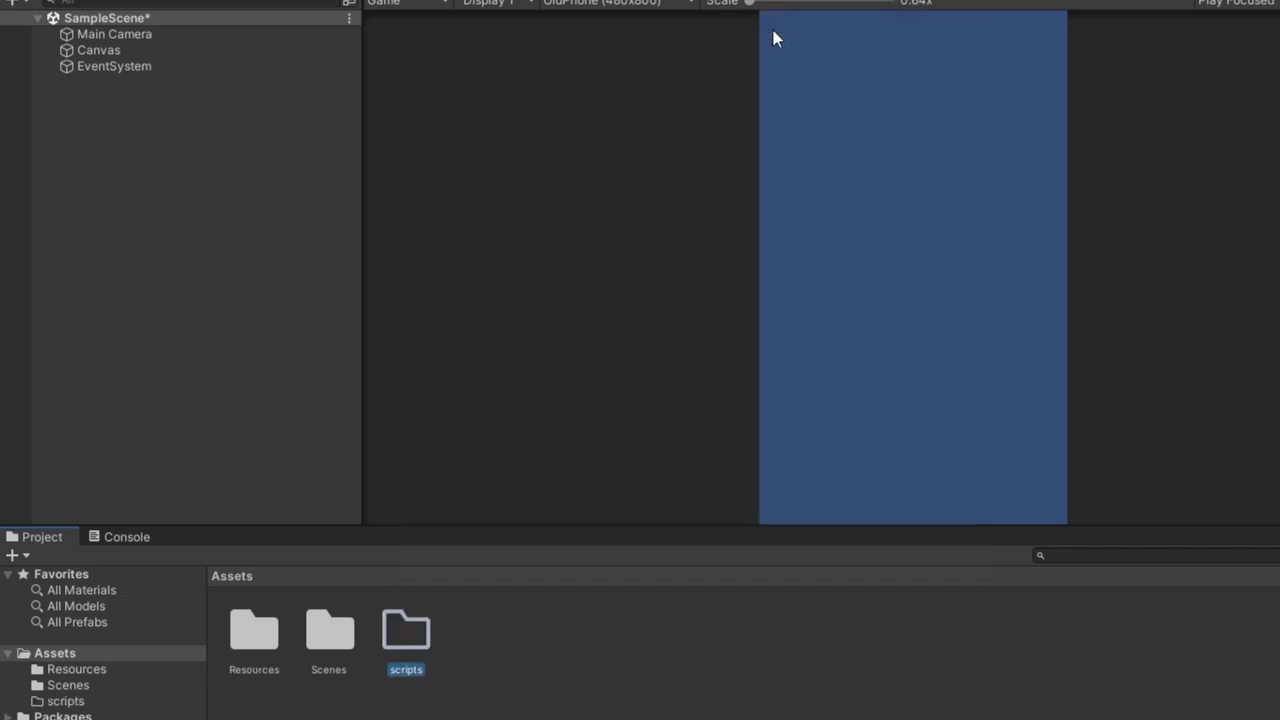
pyautogui.press('Return')
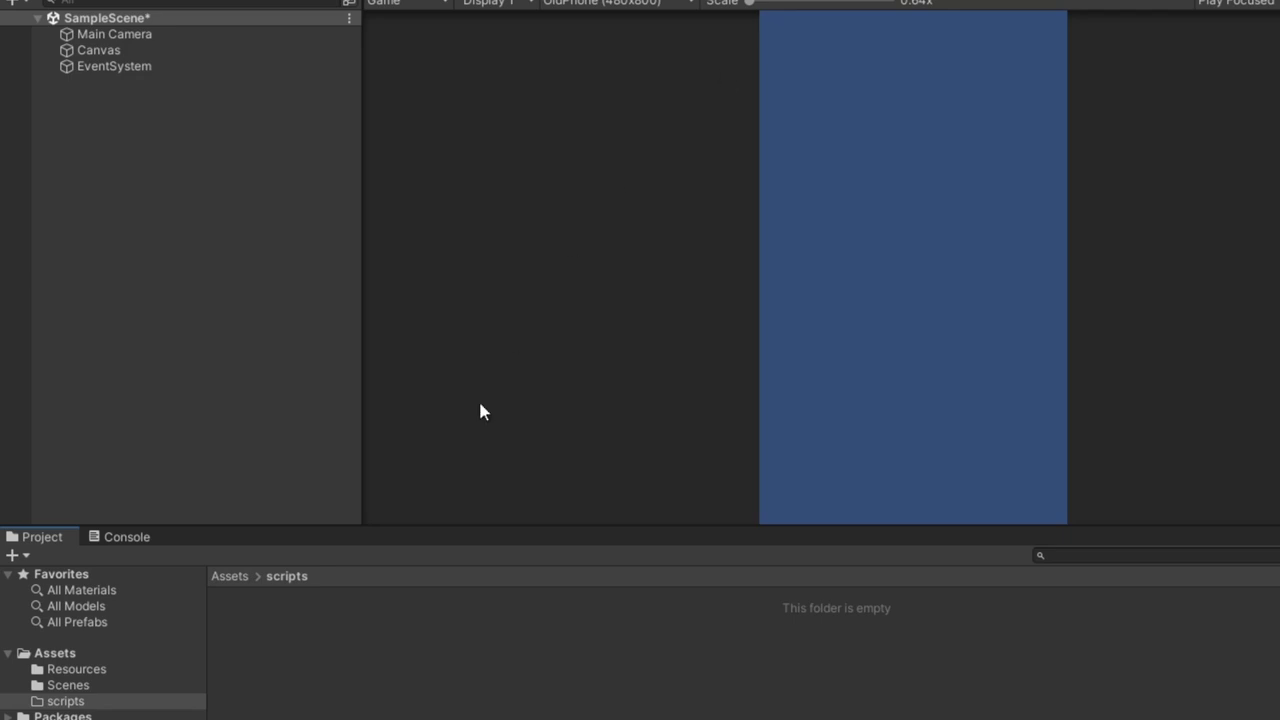
# Create a TileImages C# script in scripts, attach it to the Canvas, and open the C# project
pyautogui.rightClick(333, 668)
pyautogui.moveTo(615, 124)
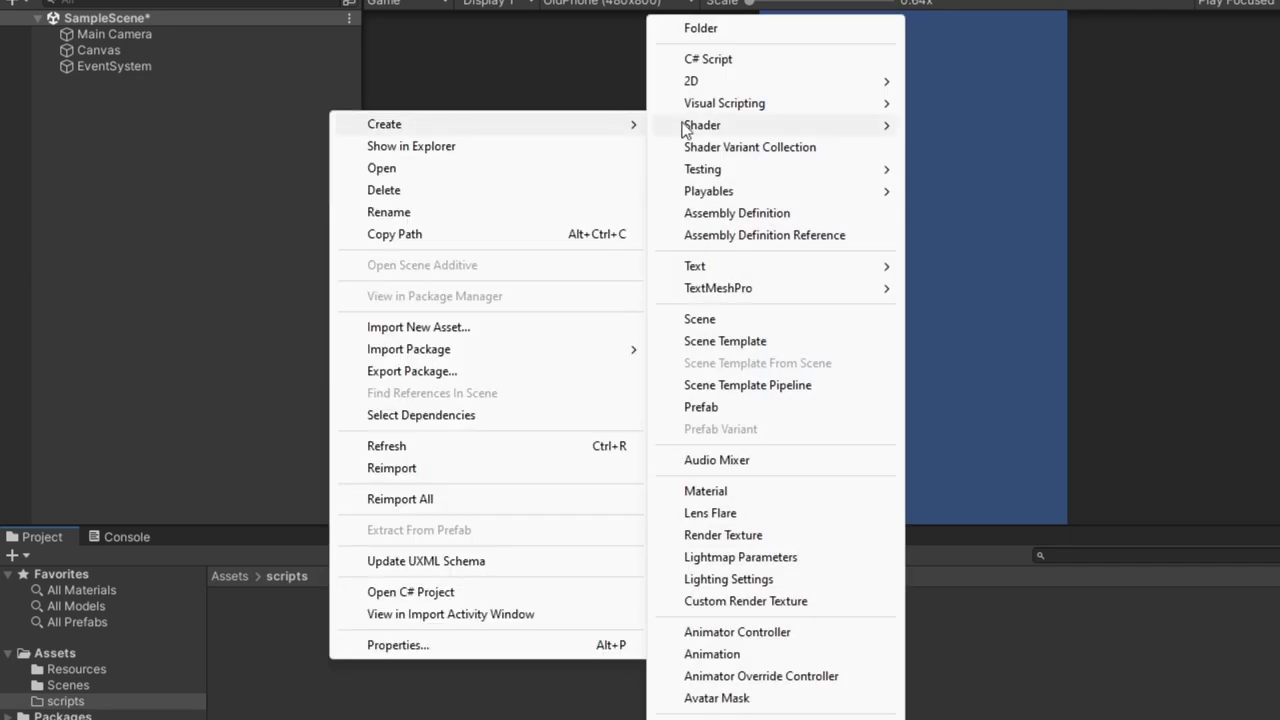
pyautogui.click(746, 66)
pyautogui.write('TileImages')
pyautogui.press('Return')
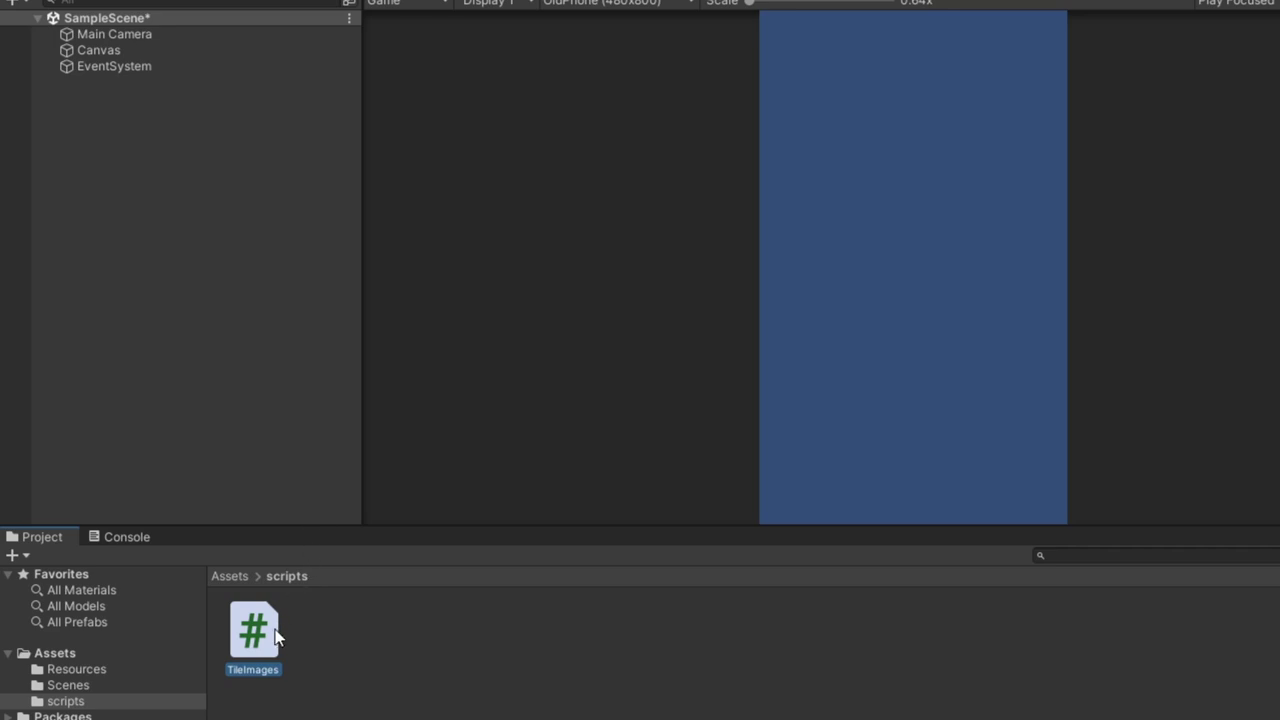
pyautogui.moveTo(278, 638); pyautogui.dragTo(118, 52)
pyautogui.click(118, 52)
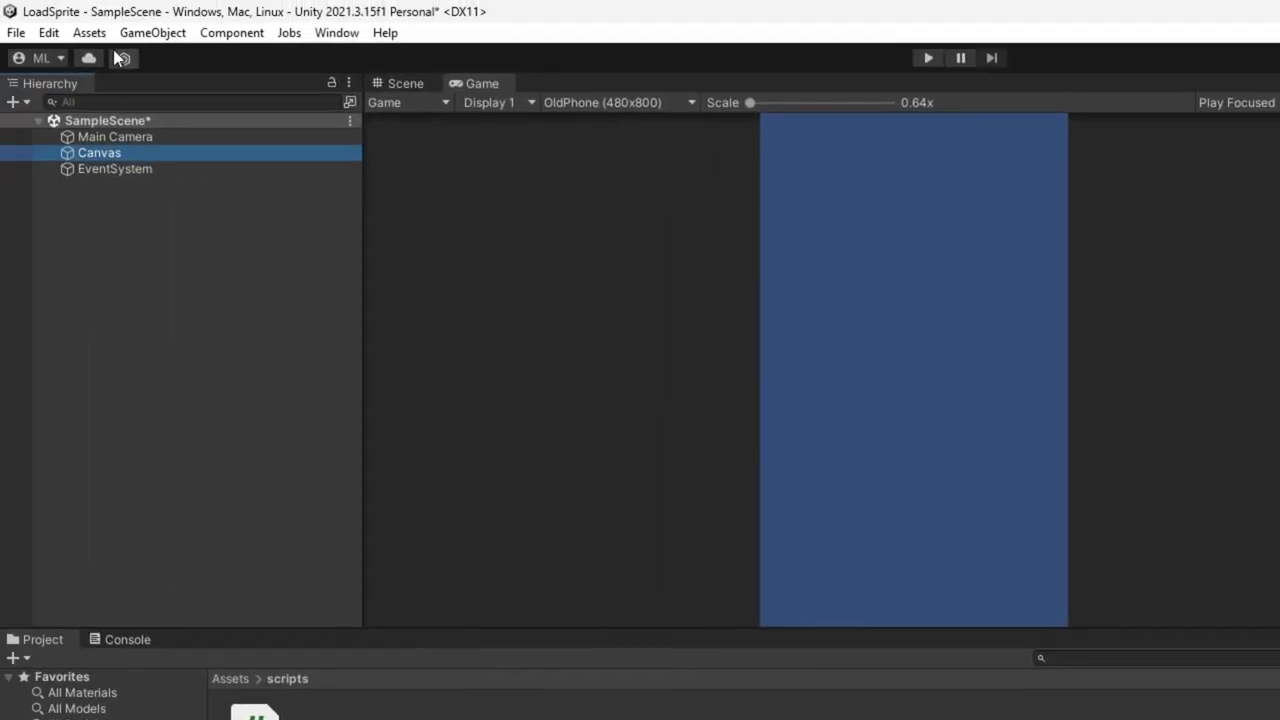
pyautogui.click(92, 33)
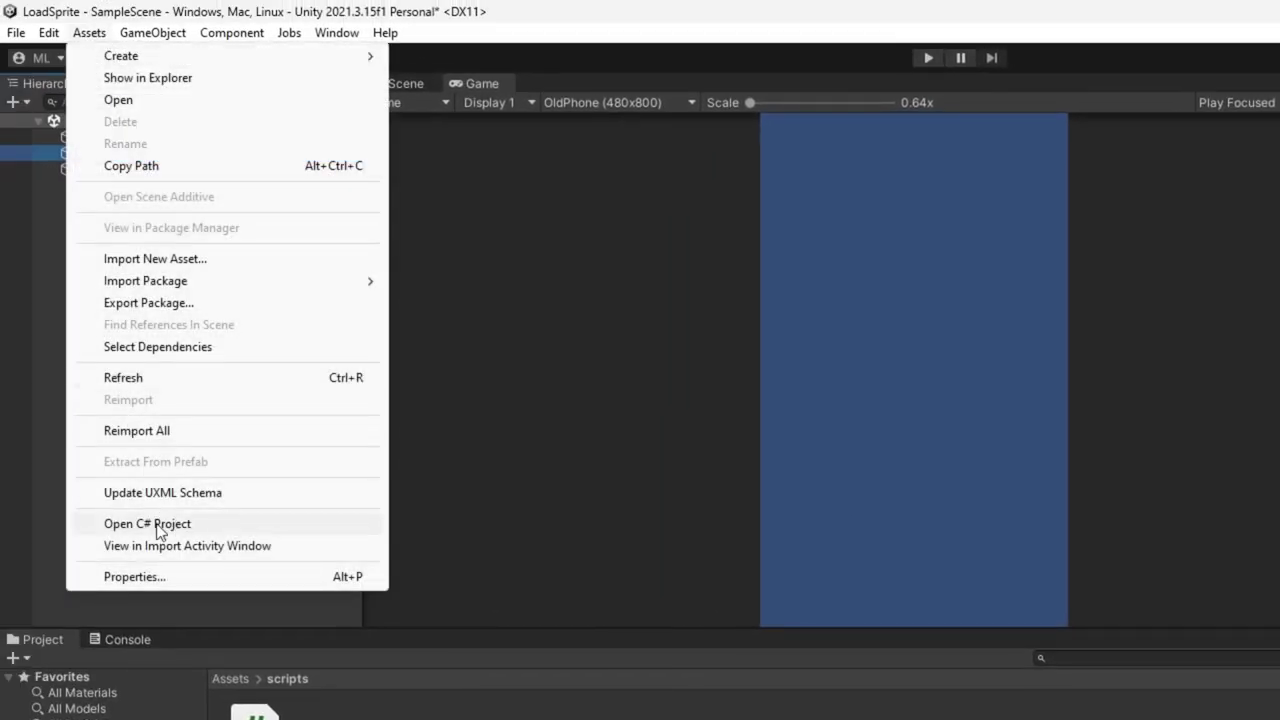
pyautogui.click(247, 527)
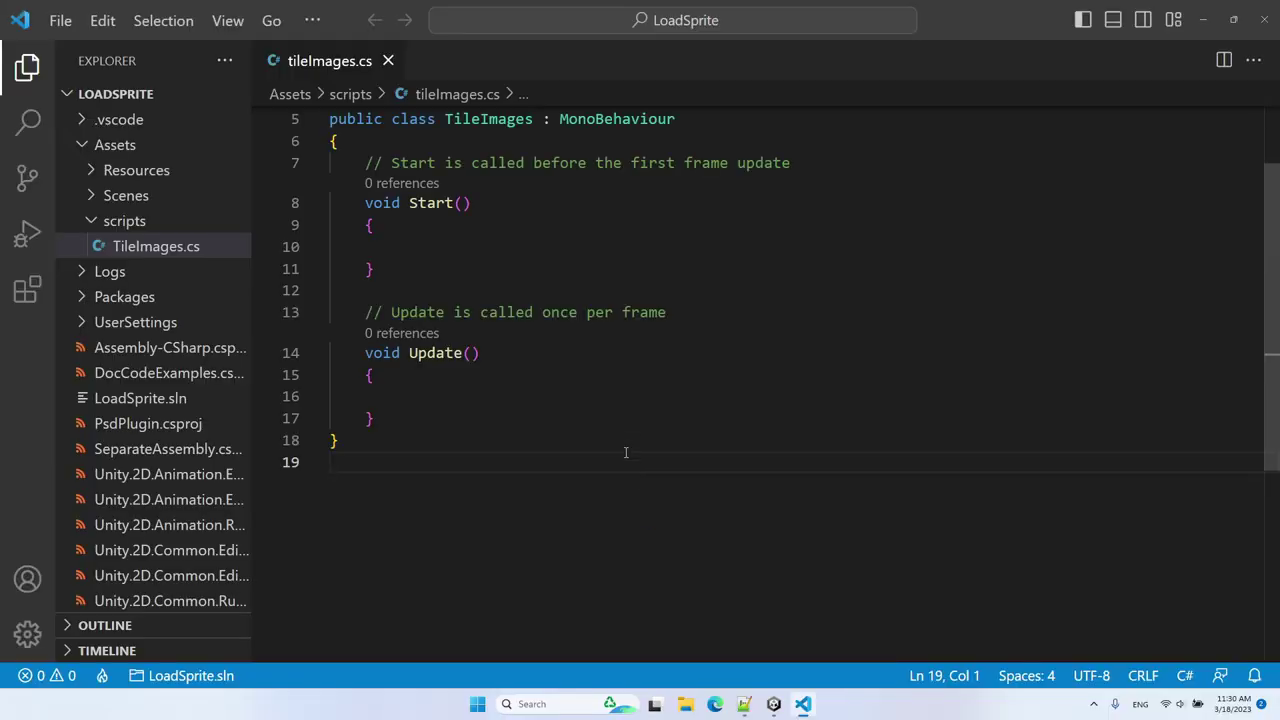
# In Start(), create GameObject imGO and parent it to this.transform, then save
pyautogui.click(485, 245)
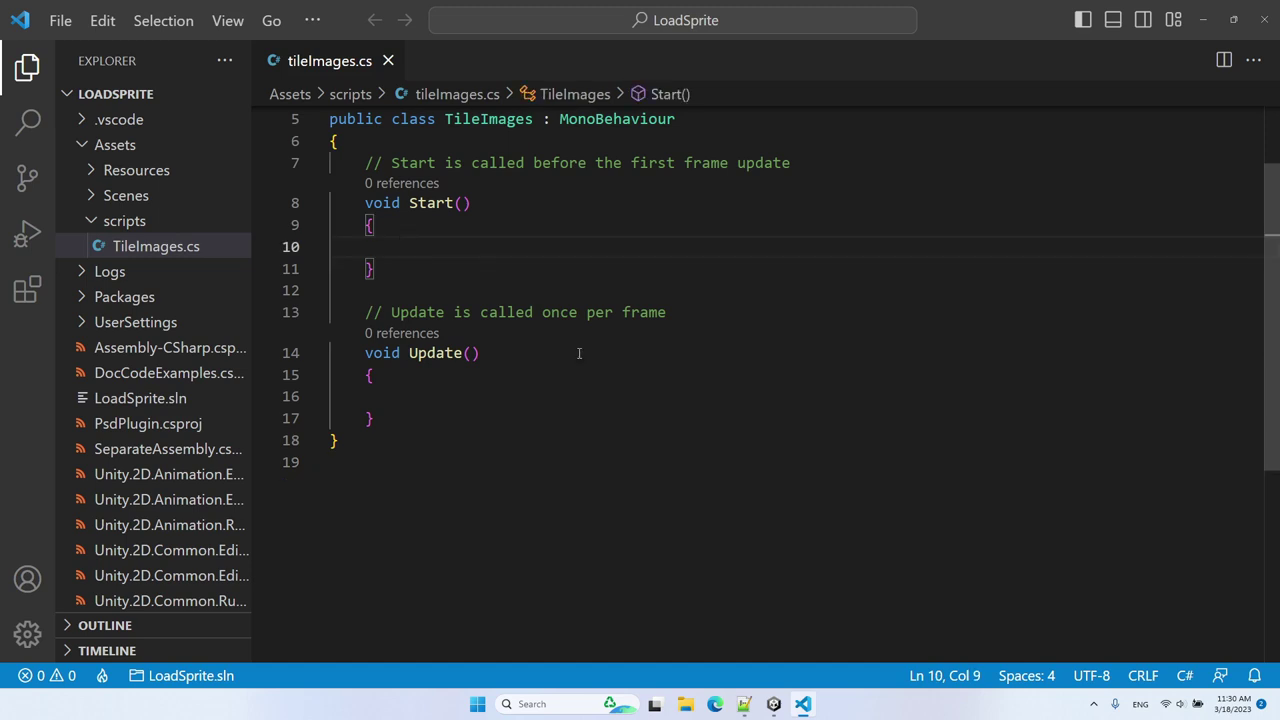
pyautogui.write('GameObject imGO = new')
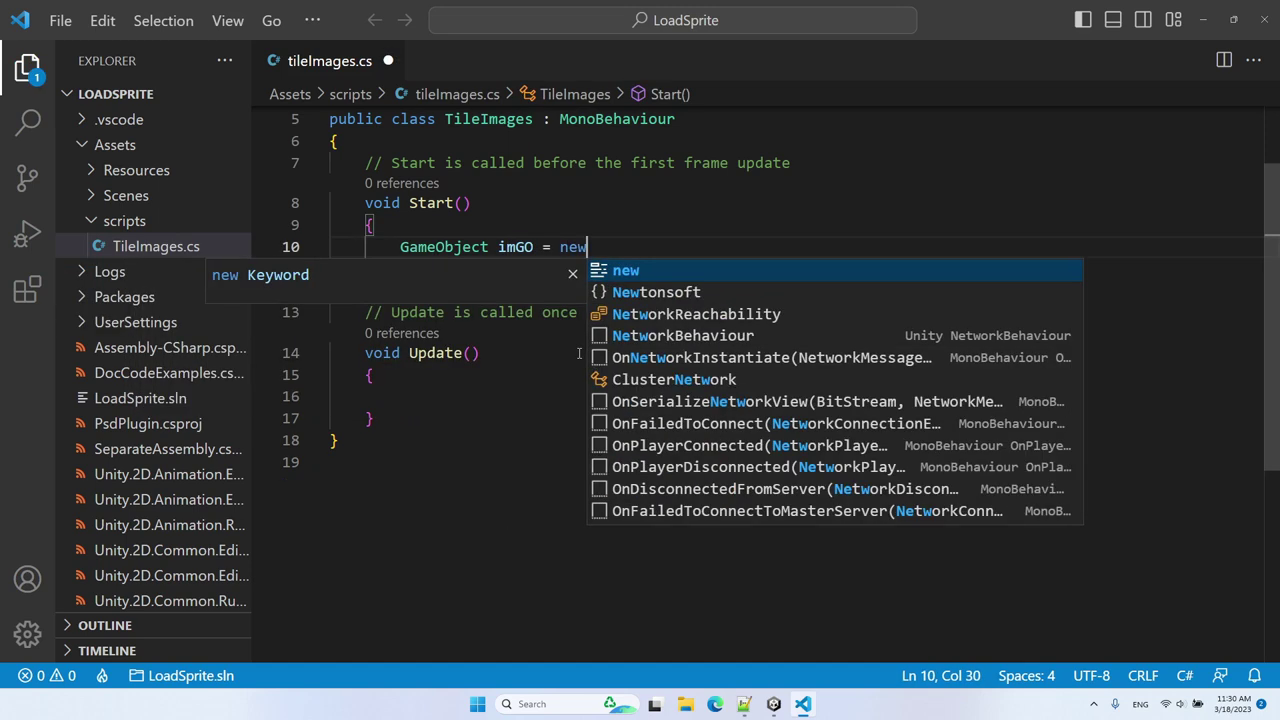
pyautogui.write('();')
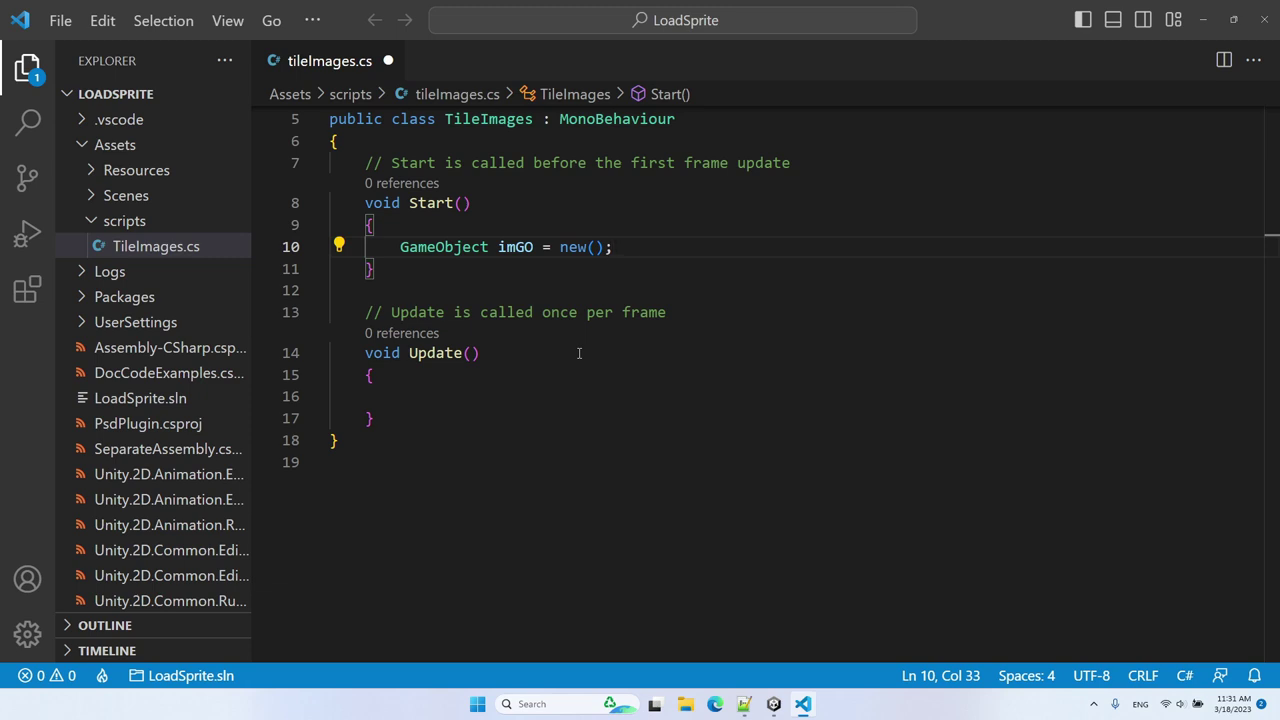
pyautogui.press('Return')
pyautogui.write('imGO.')
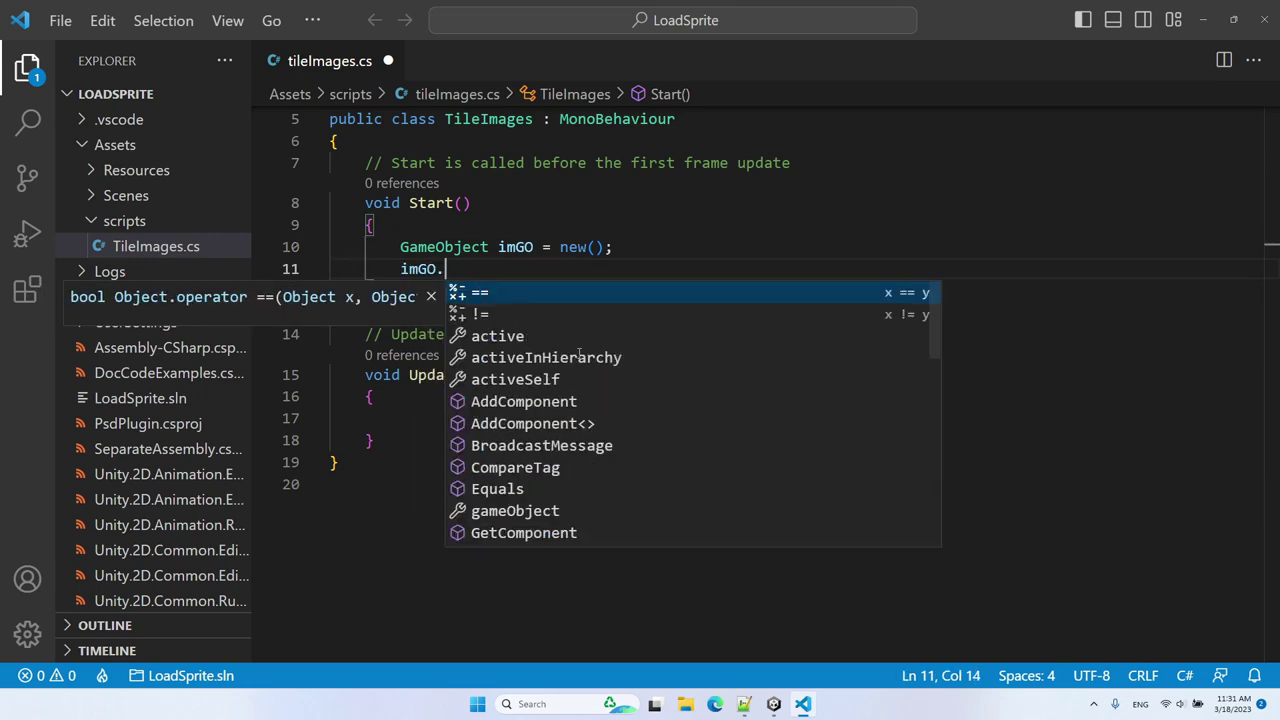
pyautogui.write('transform.SetParent(this.transform);')
pyautogui.hotkey('ctrl', 's')
pyautogui.scroll(2, 650, 390)
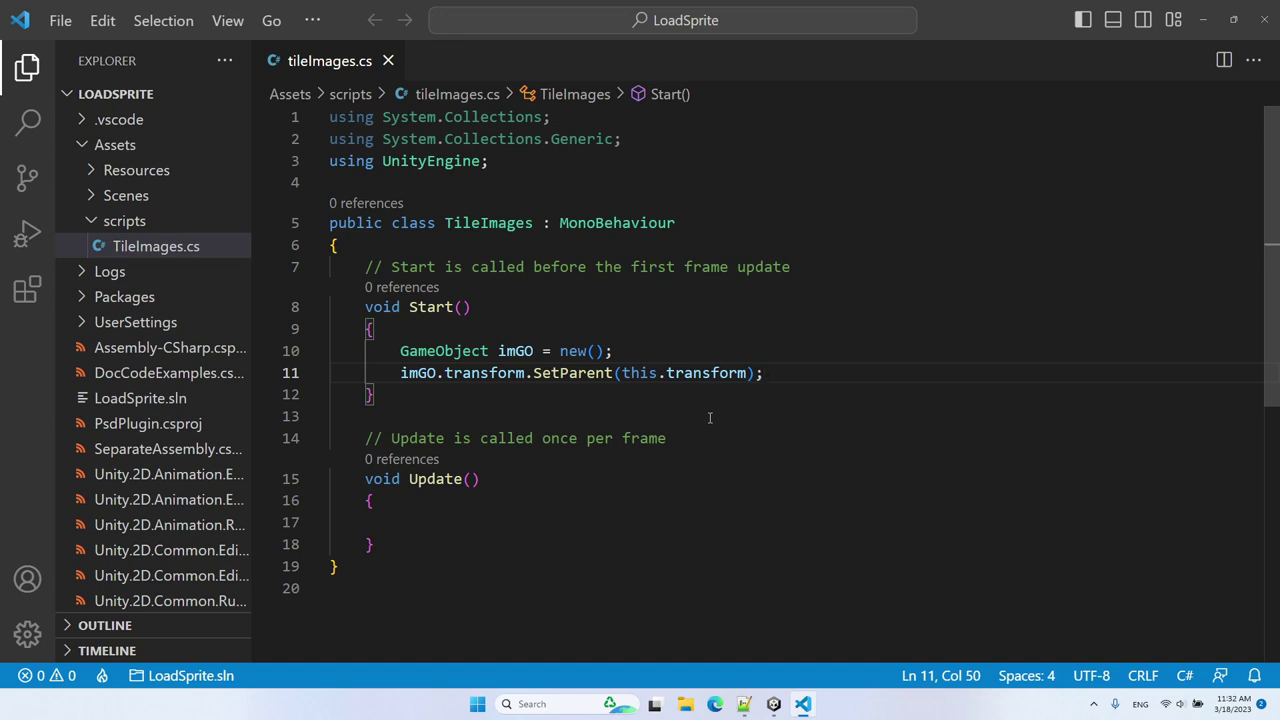
# Add an imGO.AddComponent<UnityEngine.UI.Image>(); line after the SetParent call
pyautogui.press('Return')
pyautogui.press('Return')
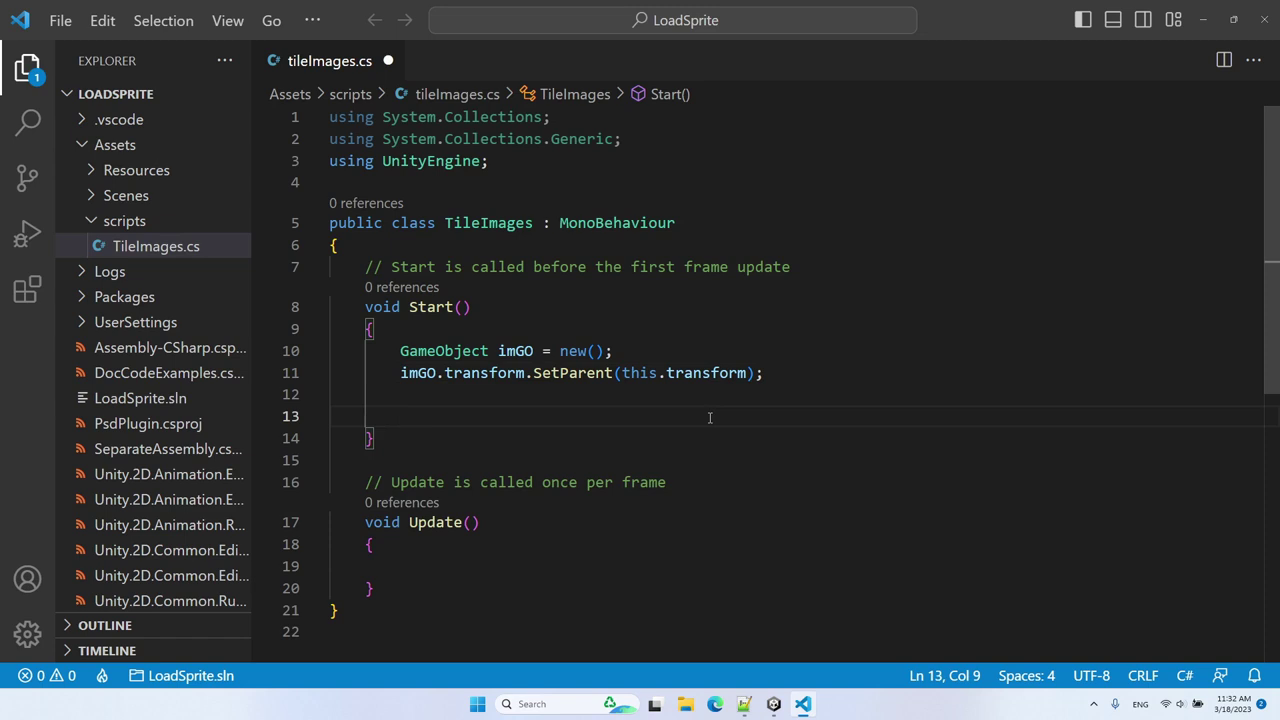
pyautogui.write('imGO.add')
pyautogui.press('Tab')
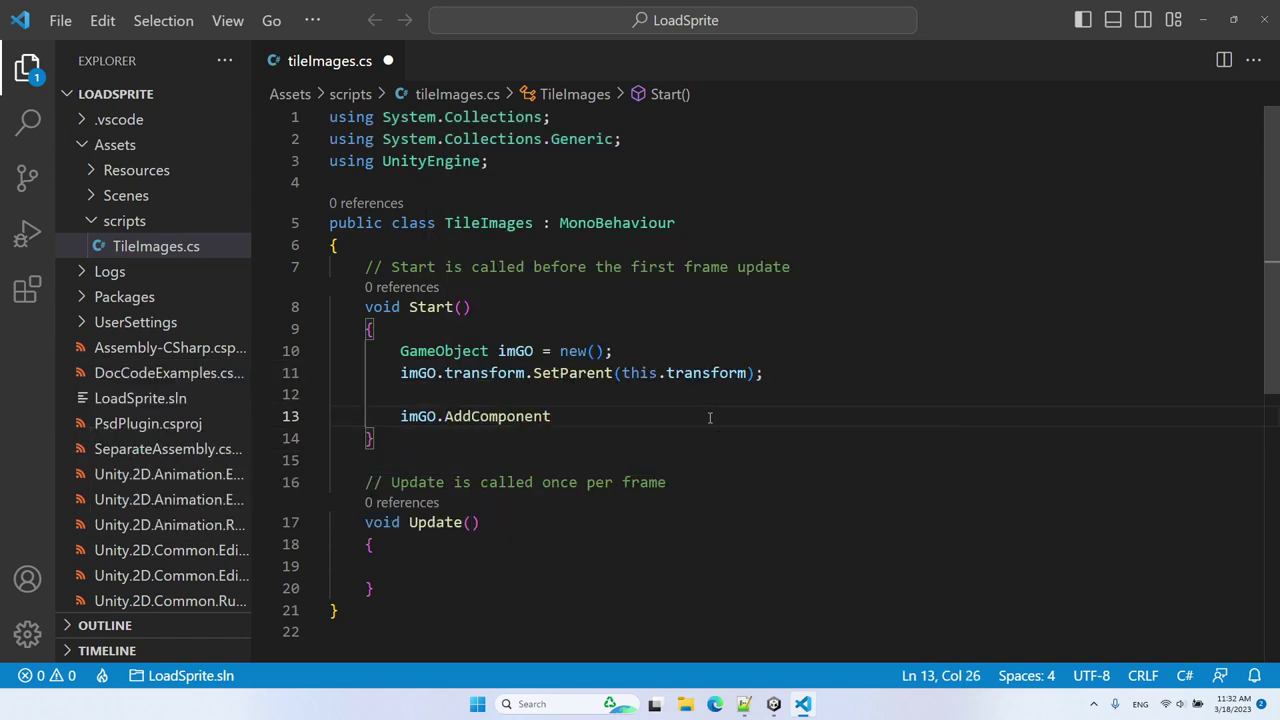
pyautogui.write('<UnityEngine.UI.')
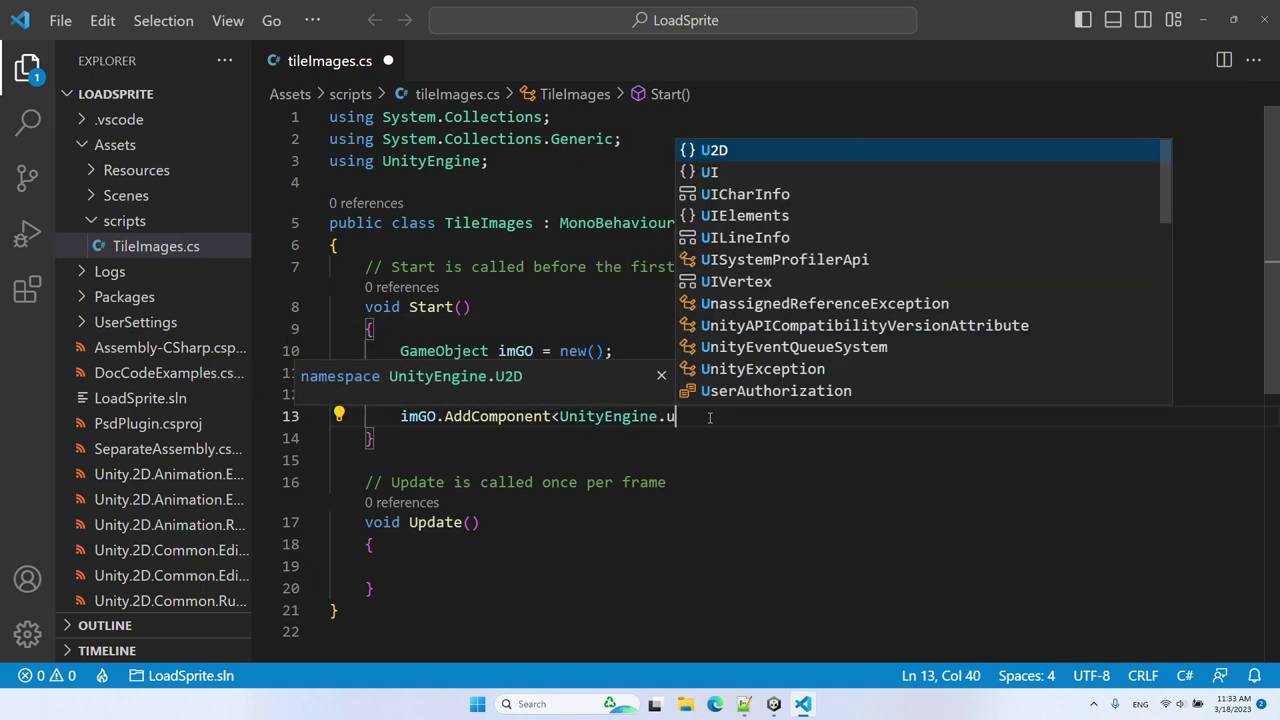
pyautogui.write('Image>();')
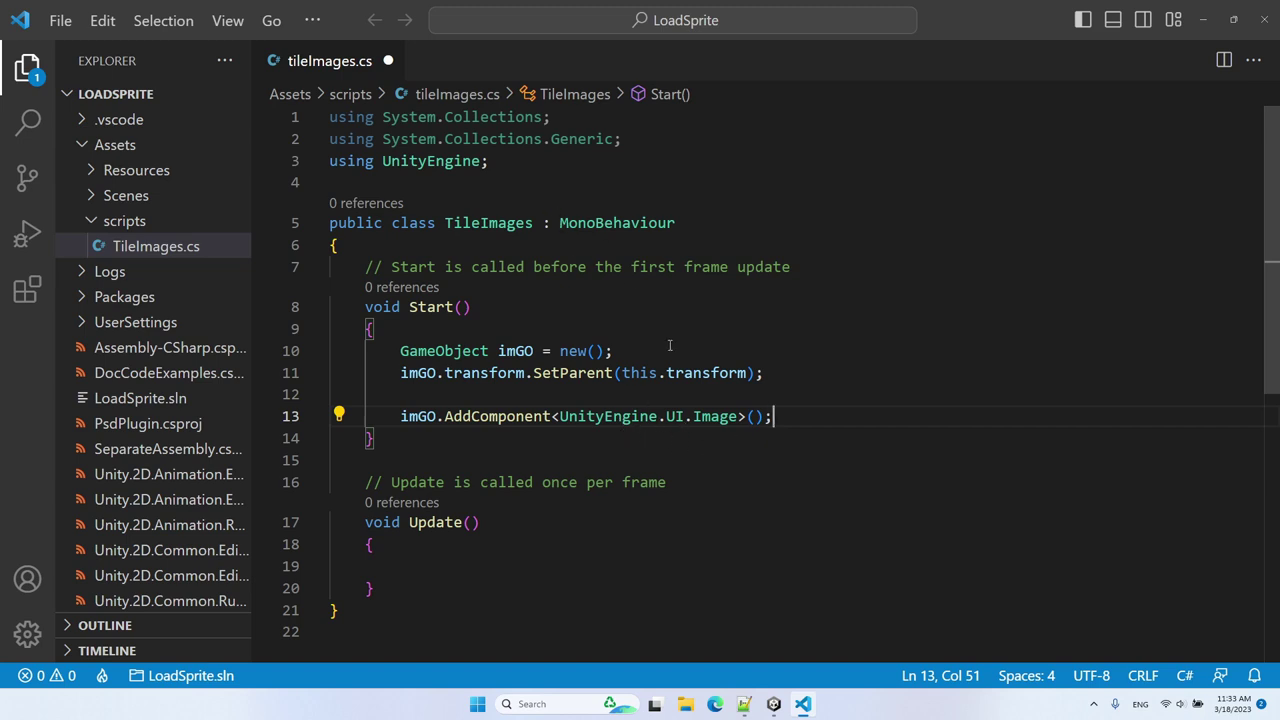
# Move the UnityEngine.UI prefix into a 'using UnityEngine.UI;' directive, tidy AddComponent<Image>, and save
pyautogui.moveTo(686, 416); pyautogui.dragTo(560, 416)
pyautogui.hotkey('ctrl', 'x')
pyautogui.click(534, 162)
pyautogui.press('Return')
pyautogui.write('using')
pyautogui.hotkey('ctrl', 'v')
pyautogui.write(';')
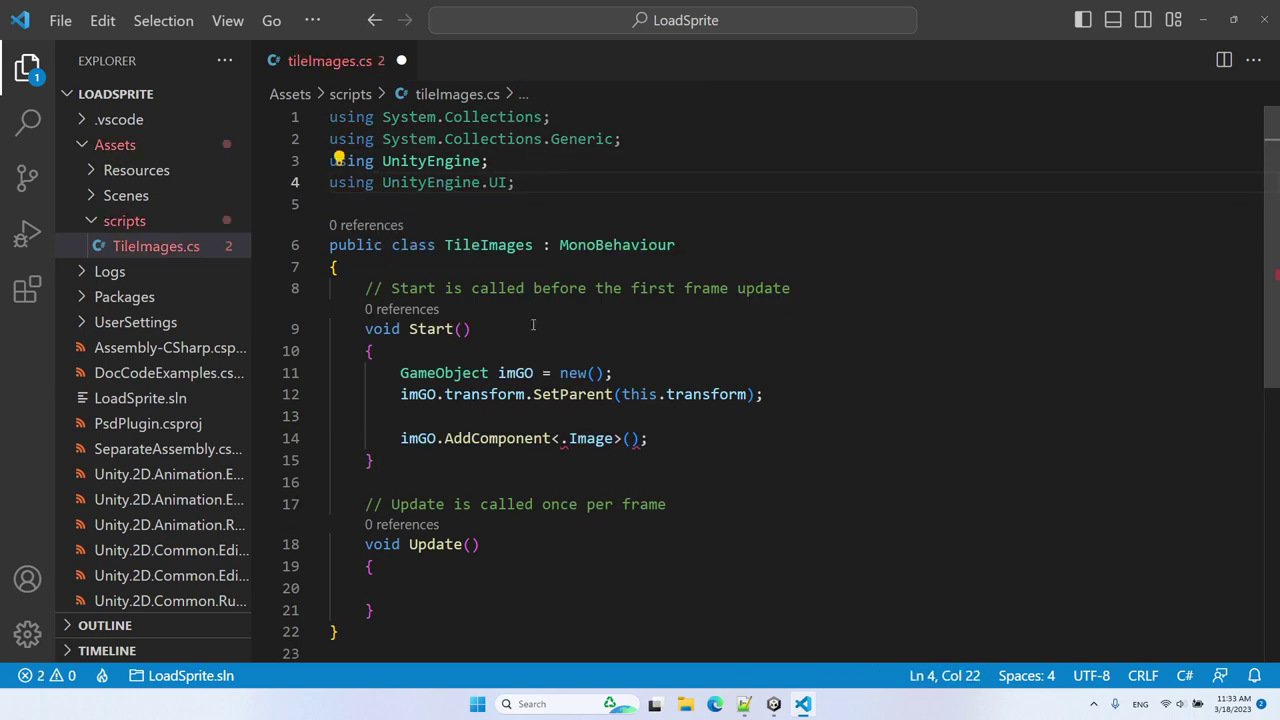
pyautogui.click(565, 440)
pyautogui.press('BackSpace')
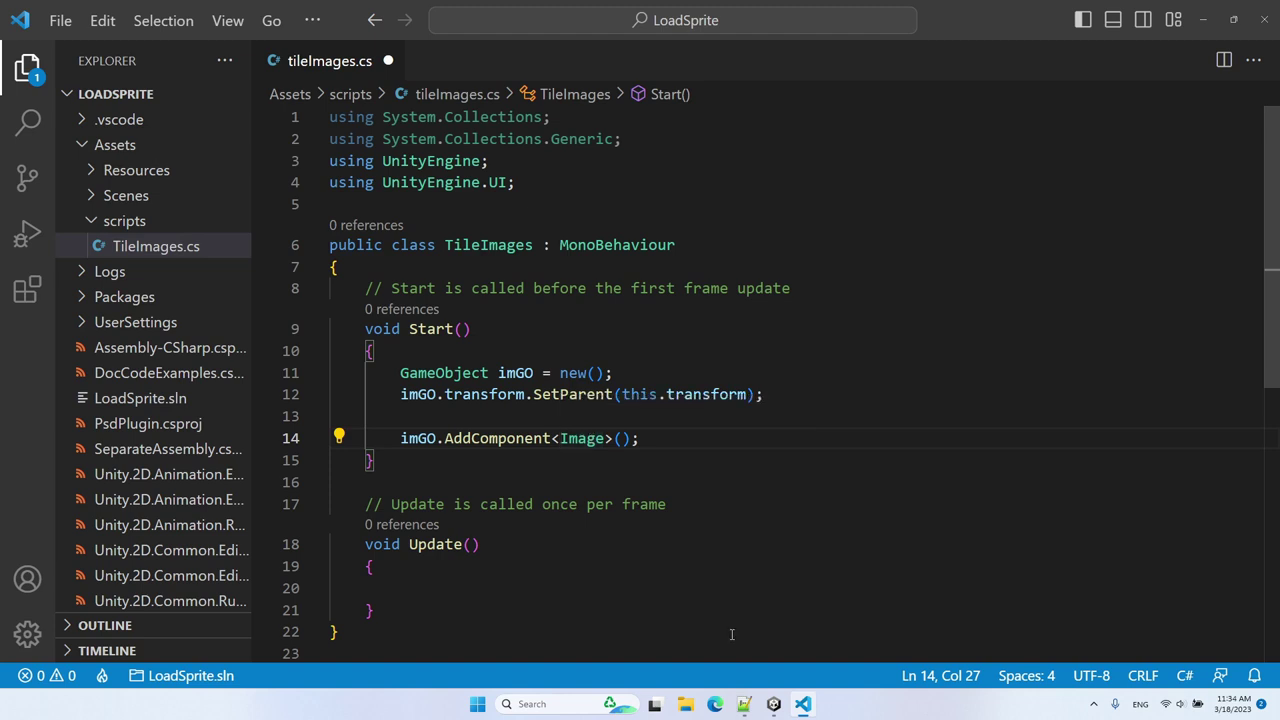
pyautogui.hotkey('ctrl', 's')
# Play the scene, inspect the spawned white New Game Object at -240, -400, then stop
pyautogui.hotkey('alt', 'Tab')
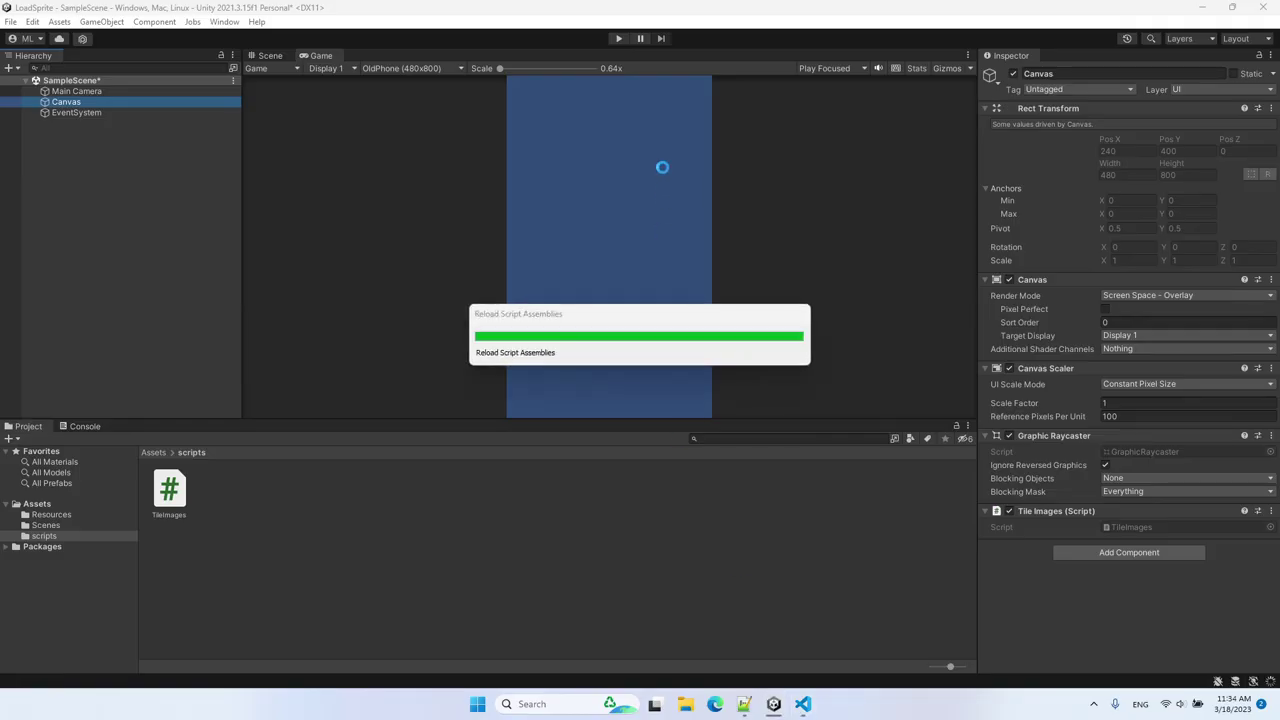
pyautogui.click(618, 39)
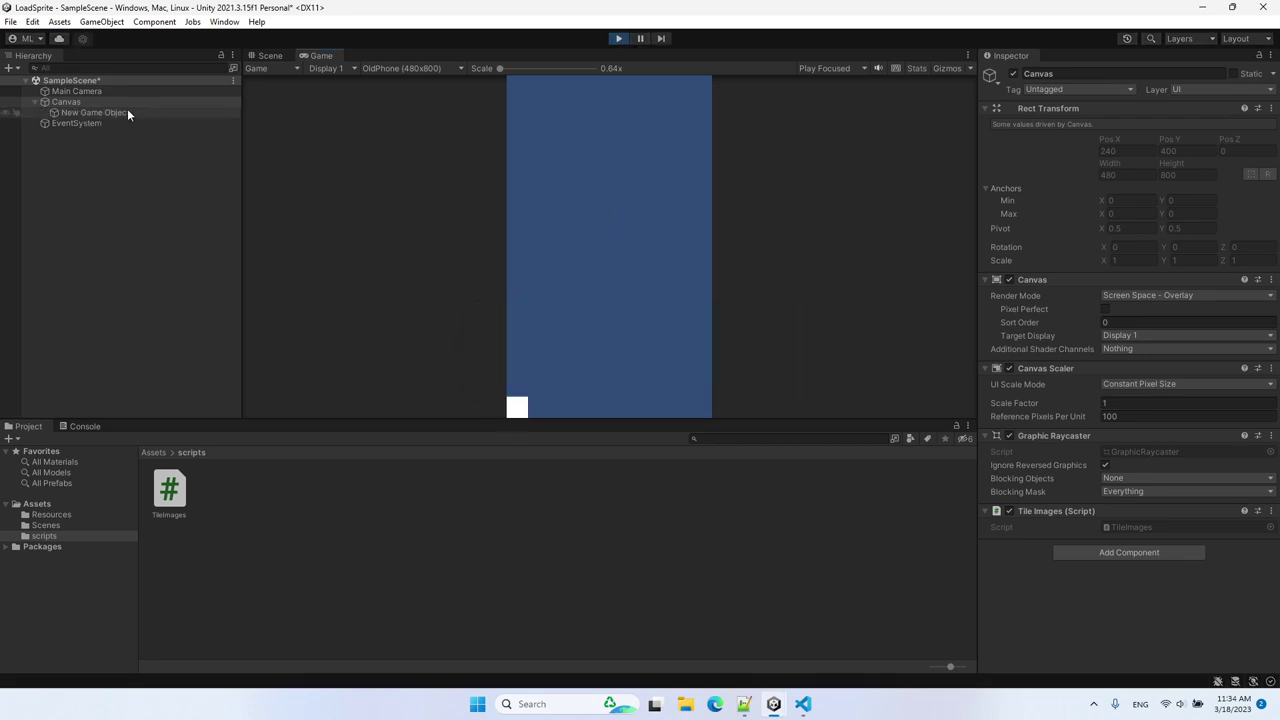
pyautogui.click(127, 113)
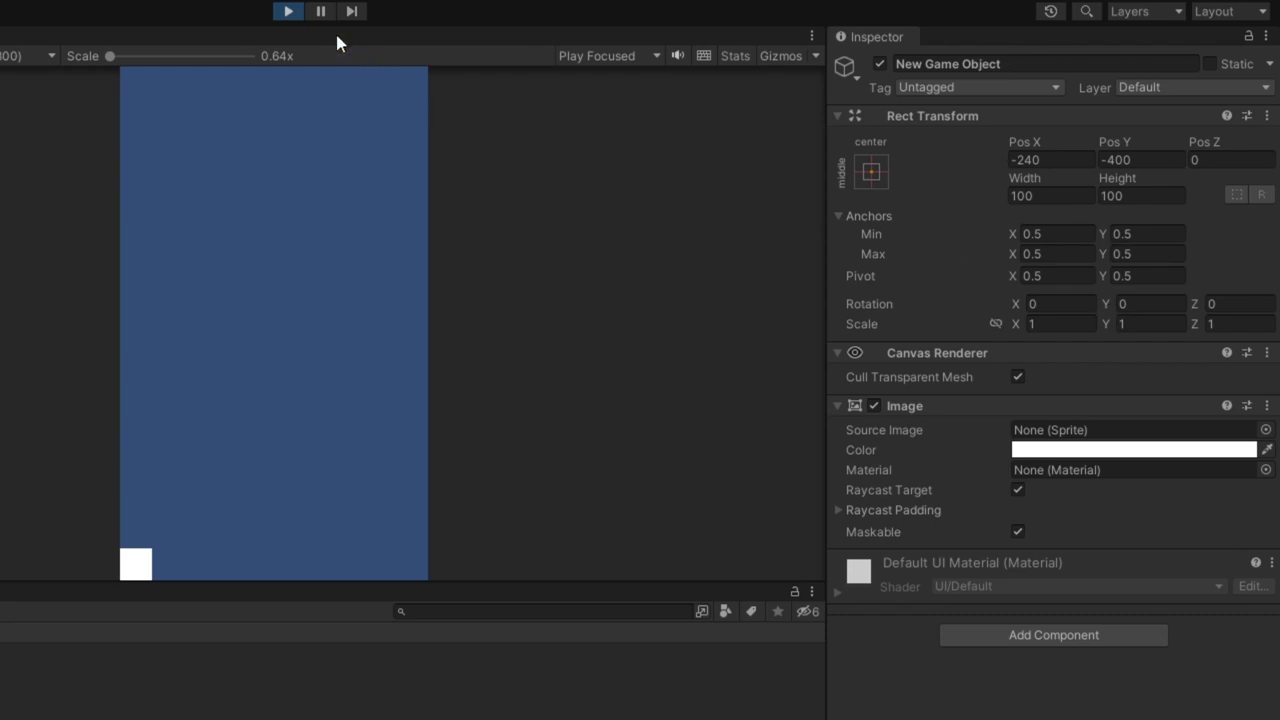
pyautogui.click(288, 11)
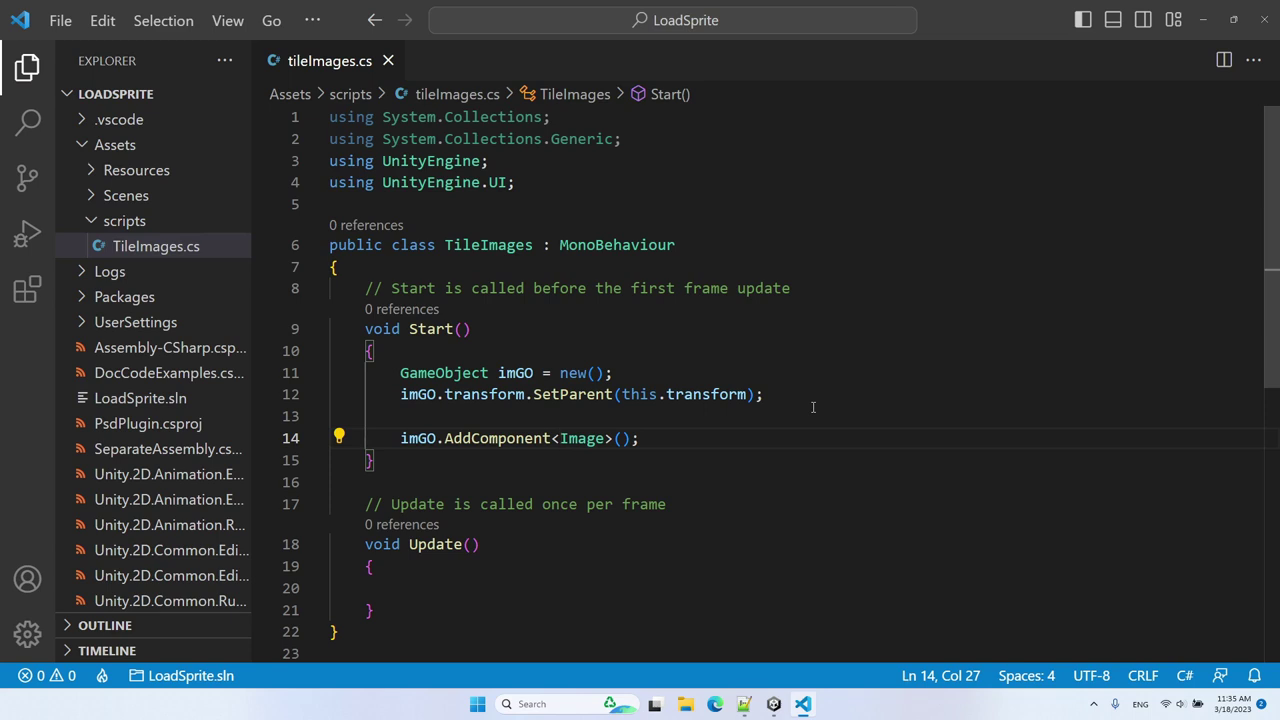
# Store the added Image as 'Image imComp =' and start 'imComp.sprite = Resources.Load<Sprite>(' on a new line
pyautogui.press('Home')
pyautogui.write('Image imComp =')
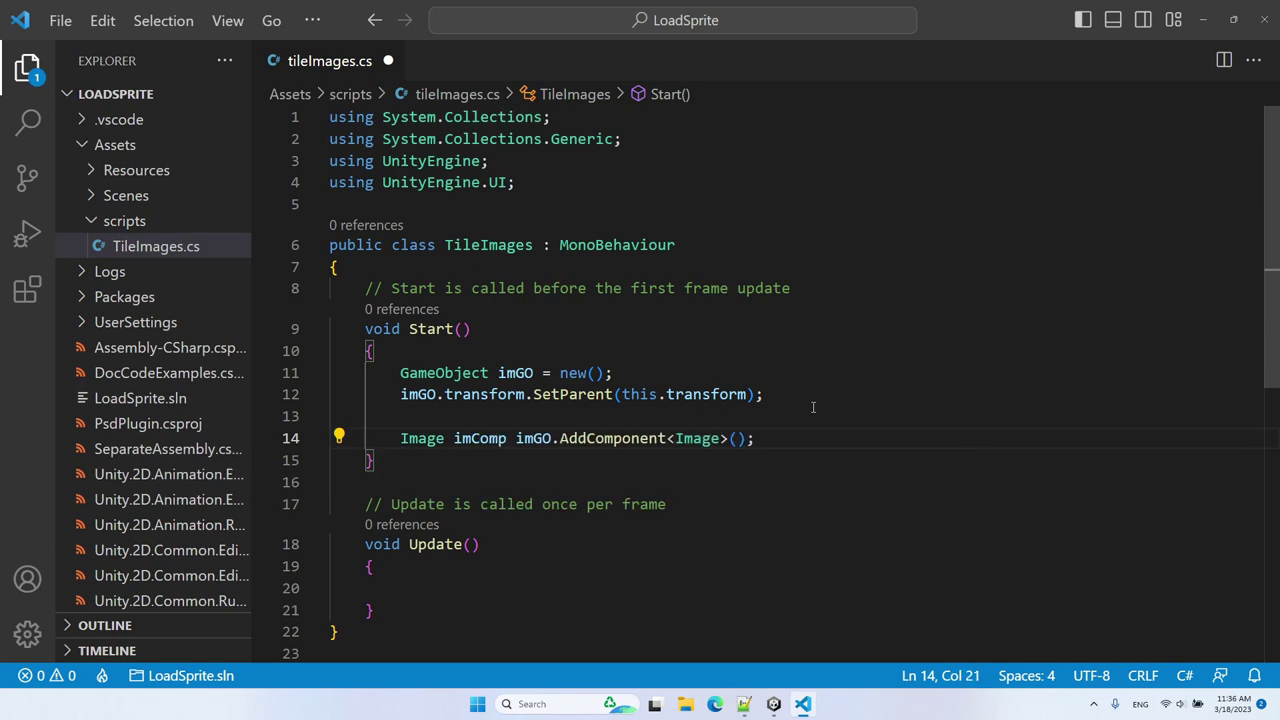
pyautogui.press('End')
pyautogui.press('Return')
pyautogui.write('imComp.sprite = ')
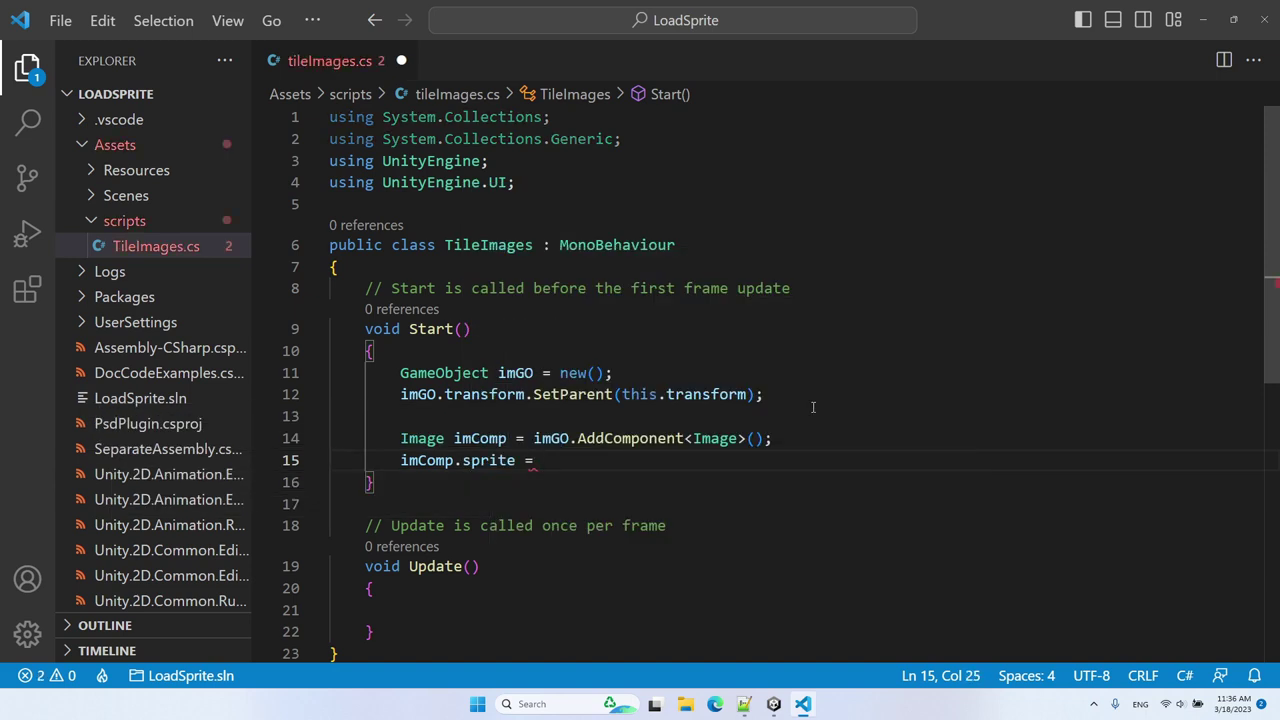
pyautogui.write('Resou')
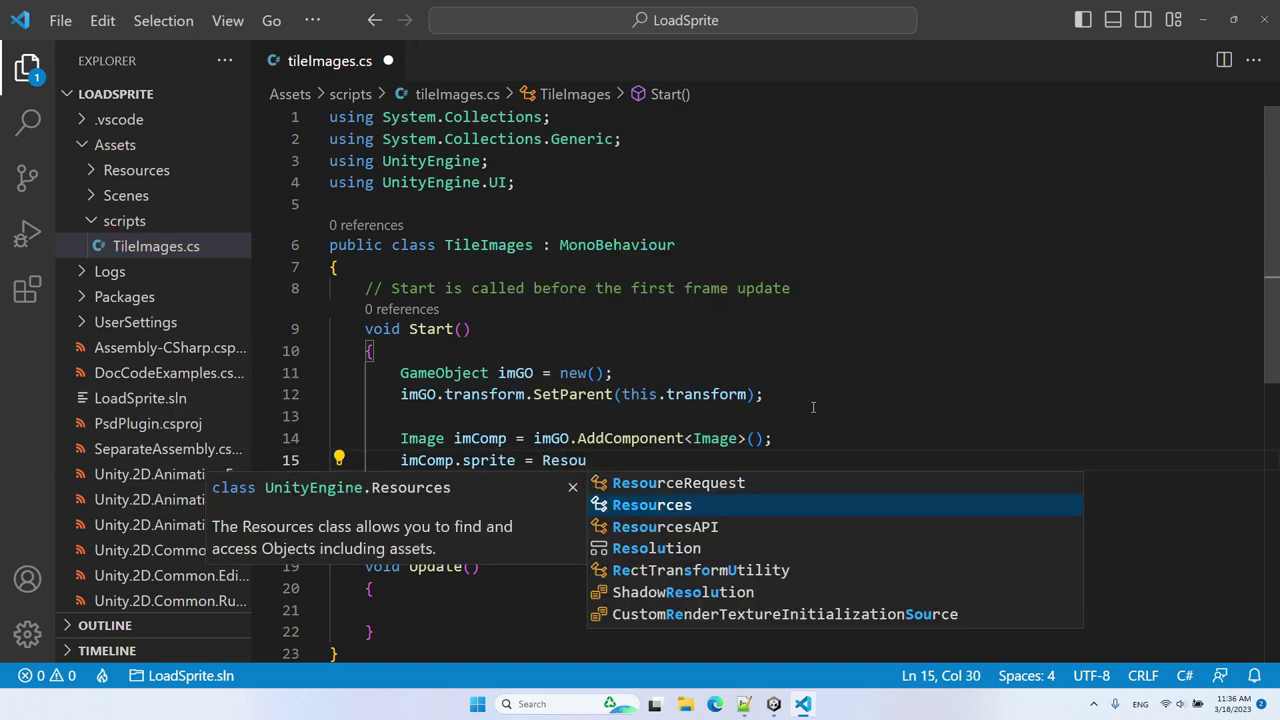
pyautogui.write('rces.Load')
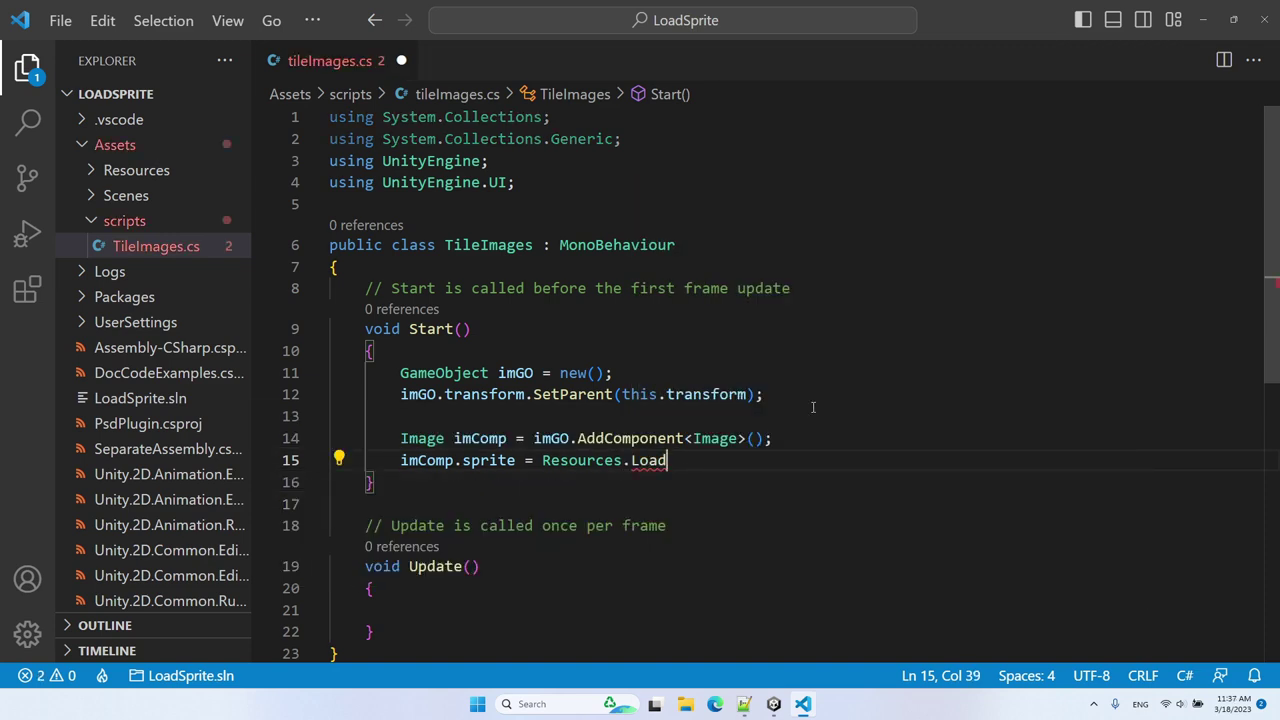
pyautogui.write('<Sprite>(')
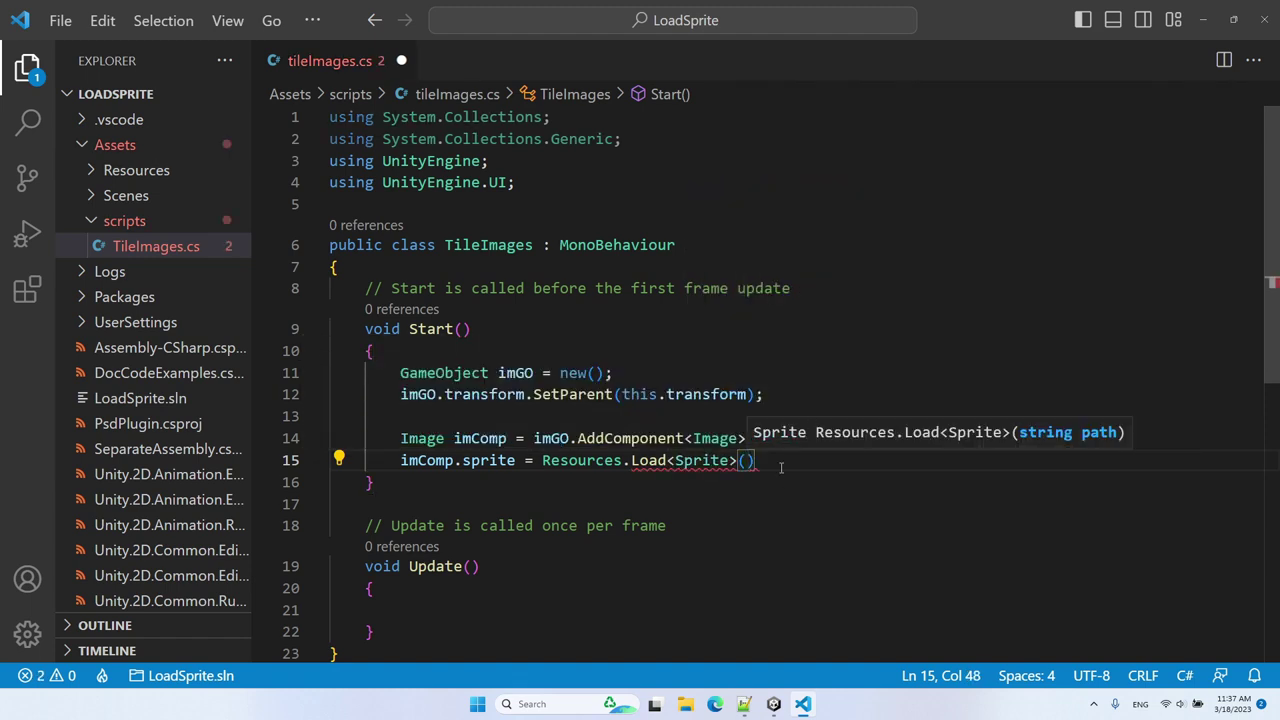
# In Unity's Project panel, open Assets/Resources and select airport1 to confirm its asset name
pyautogui.moveTo(773, 704)
pyautogui.click(799, 598)
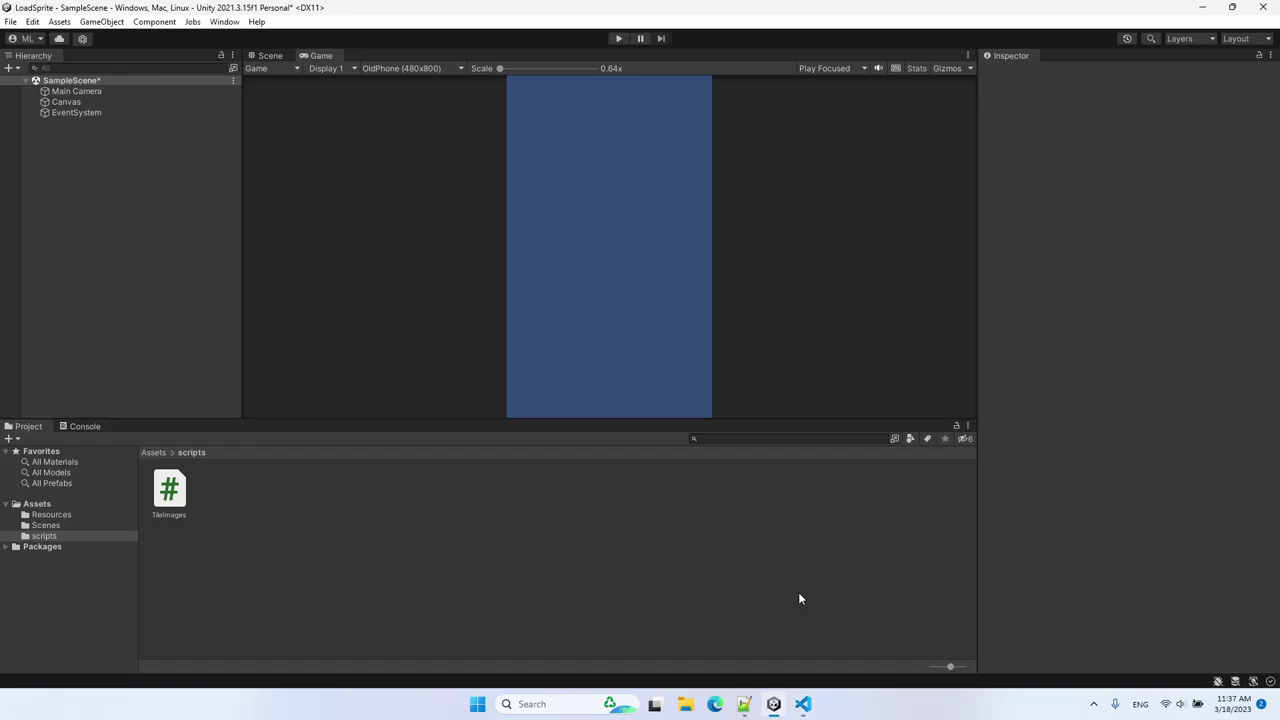
pyautogui.click(153, 452)
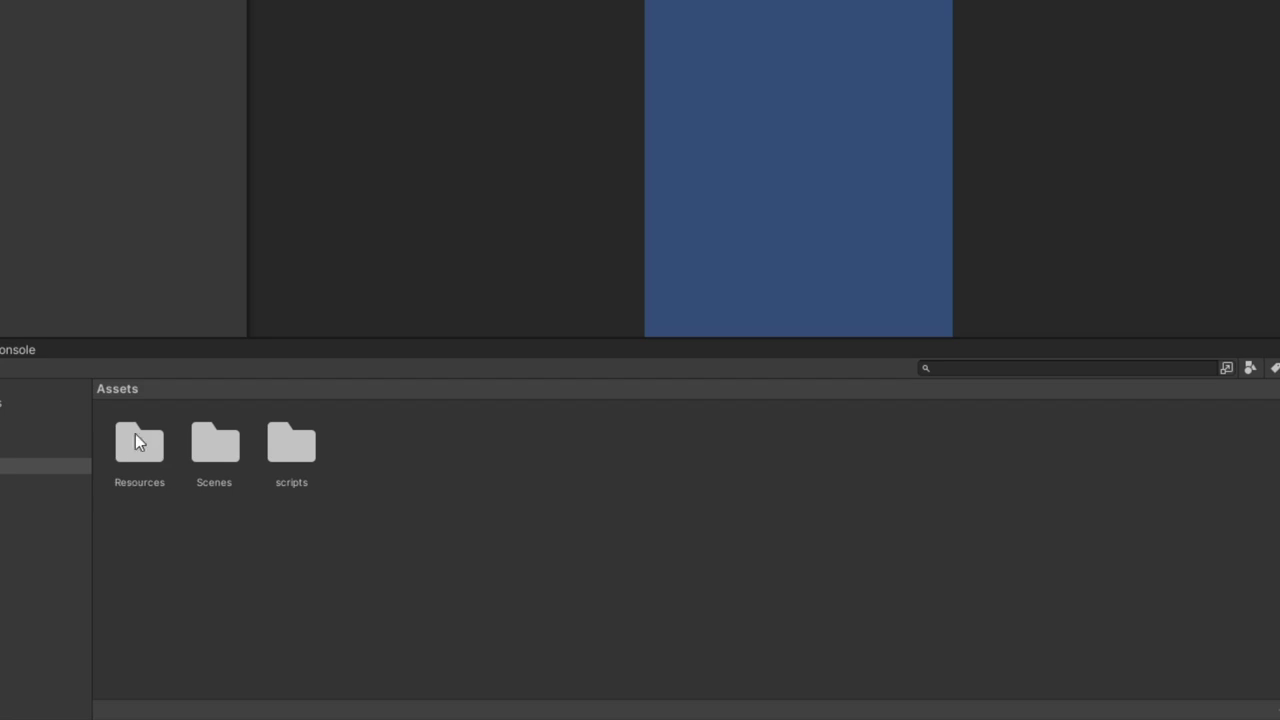
pyautogui.click(139, 440)
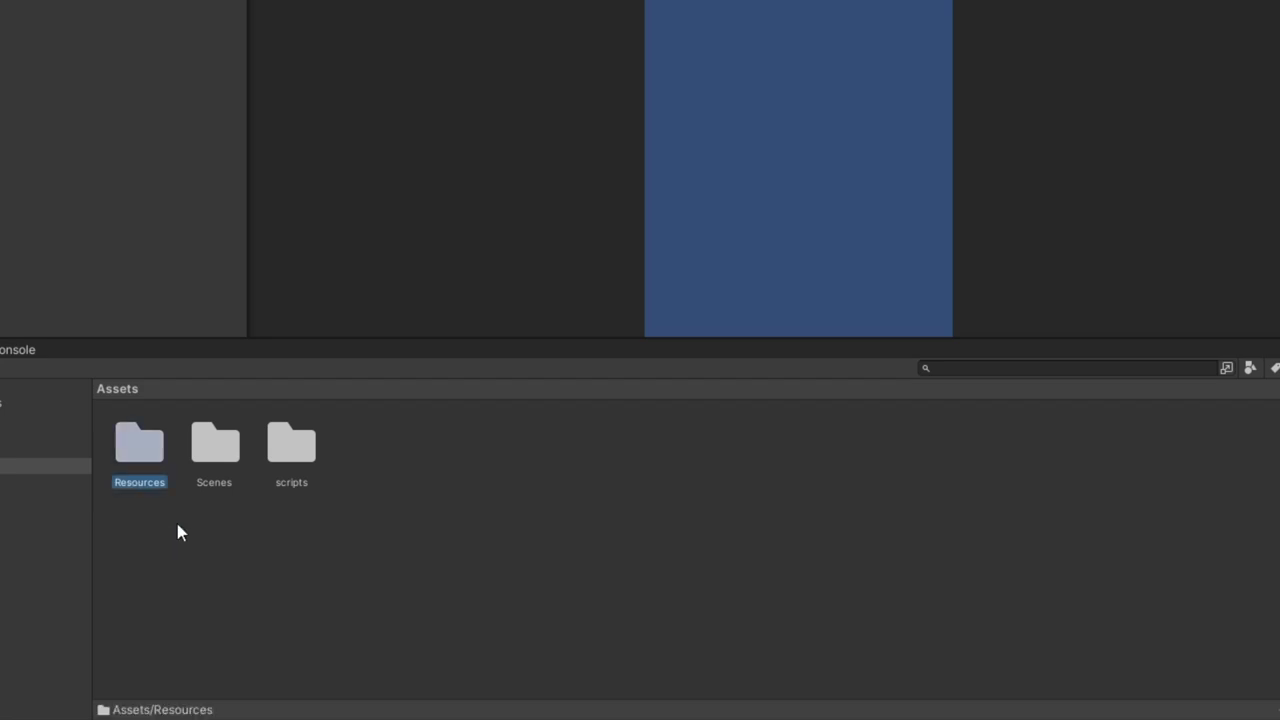
pyautogui.doubleClick(141, 447)
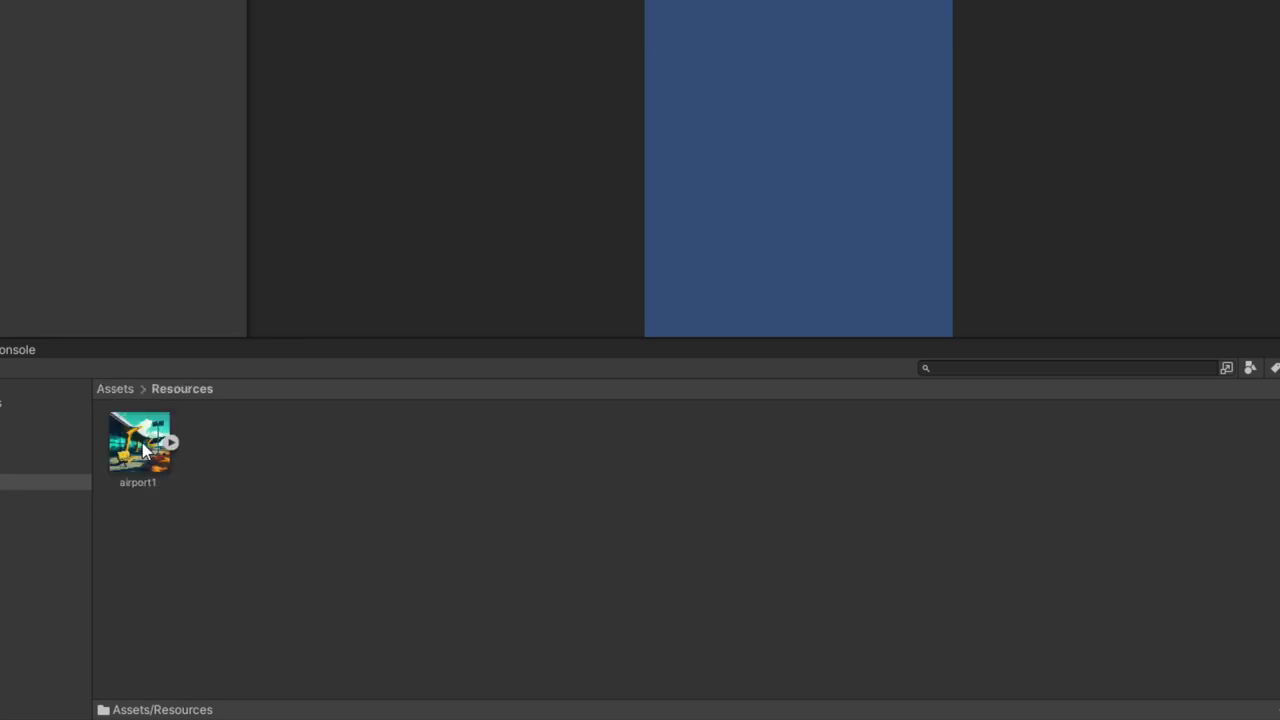
pyautogui.click(142, 442)
pyautogui.click(142, 442)
# Complete the sprite load as Resources.Load<Sprite>("airport1"); and save the script
pyautogui.hotkey('alt', 'Tab')
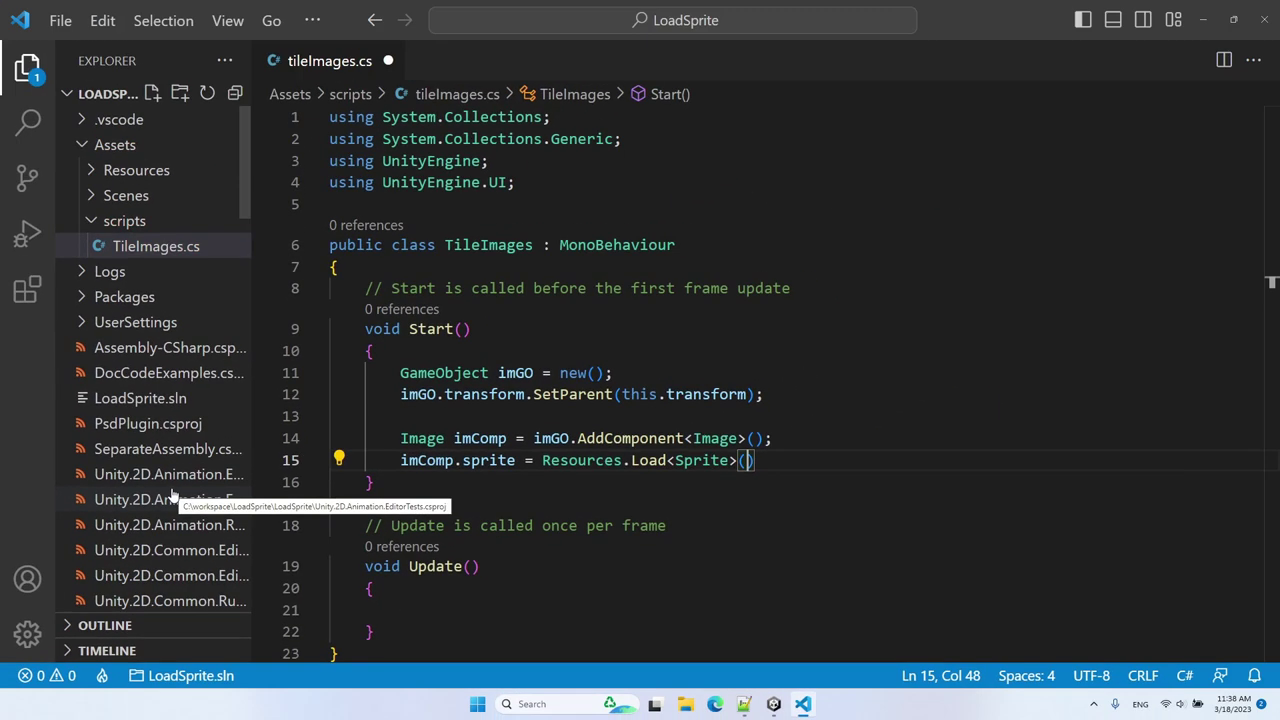
pyautogui.write('"airport1')
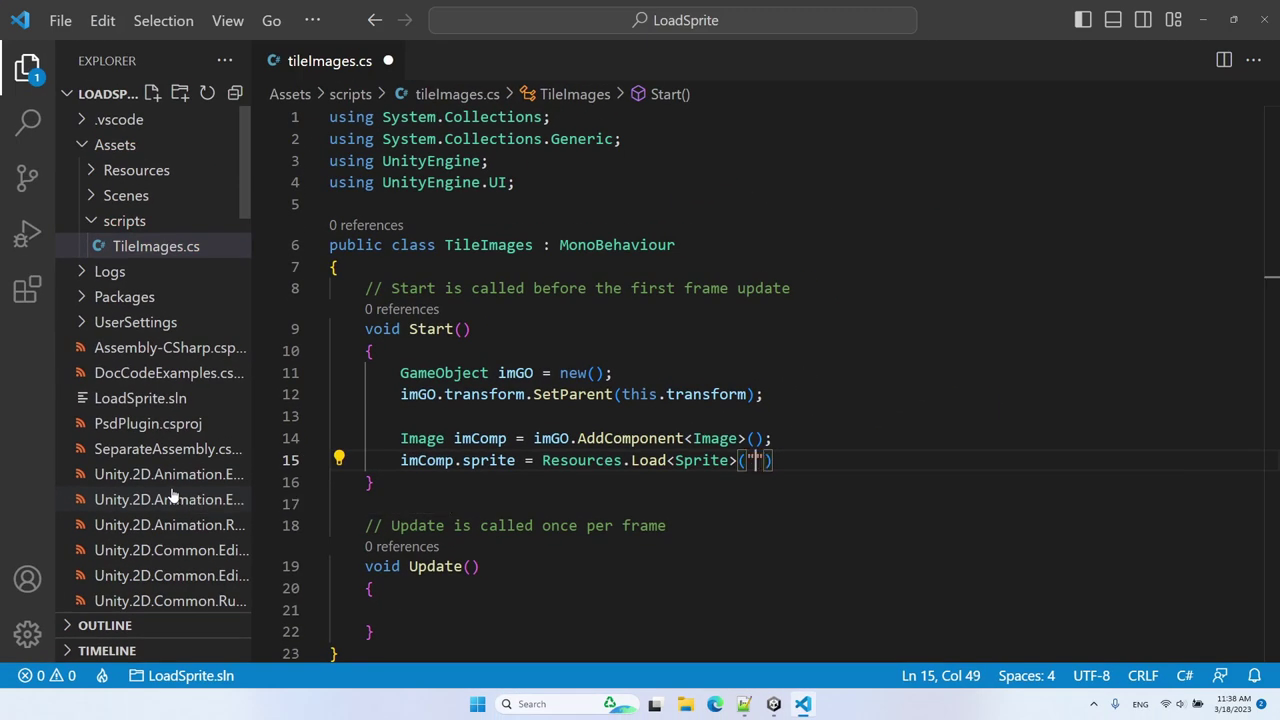
pyautogui.hotkey('ctrl', 's')
pyautogui.press('End')
pyautogui.write(';')
pyautogui.hotkey('ctrl', 's')
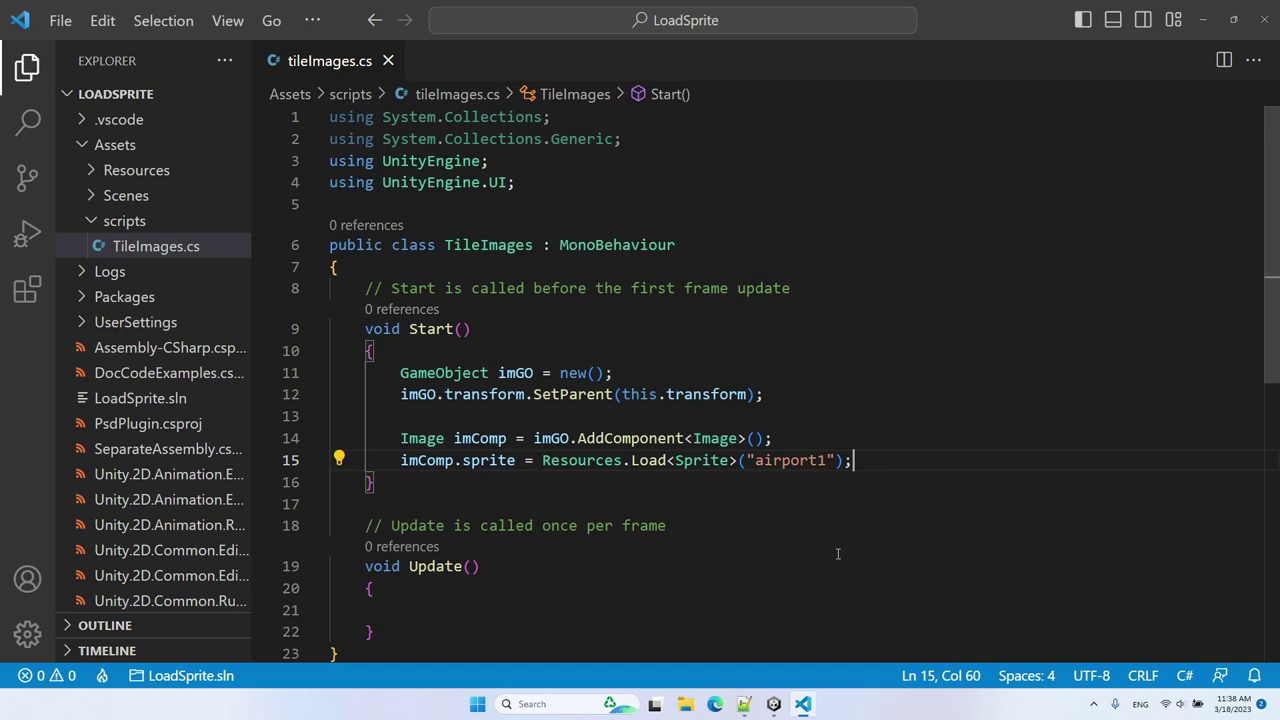
# Get the image's RectTransform as imRT and set its anchorMin and anchorMax to (0, 1)
pyautogui.press('Return')
pyautogui.press('Return')
pyautogui.write('Rec')
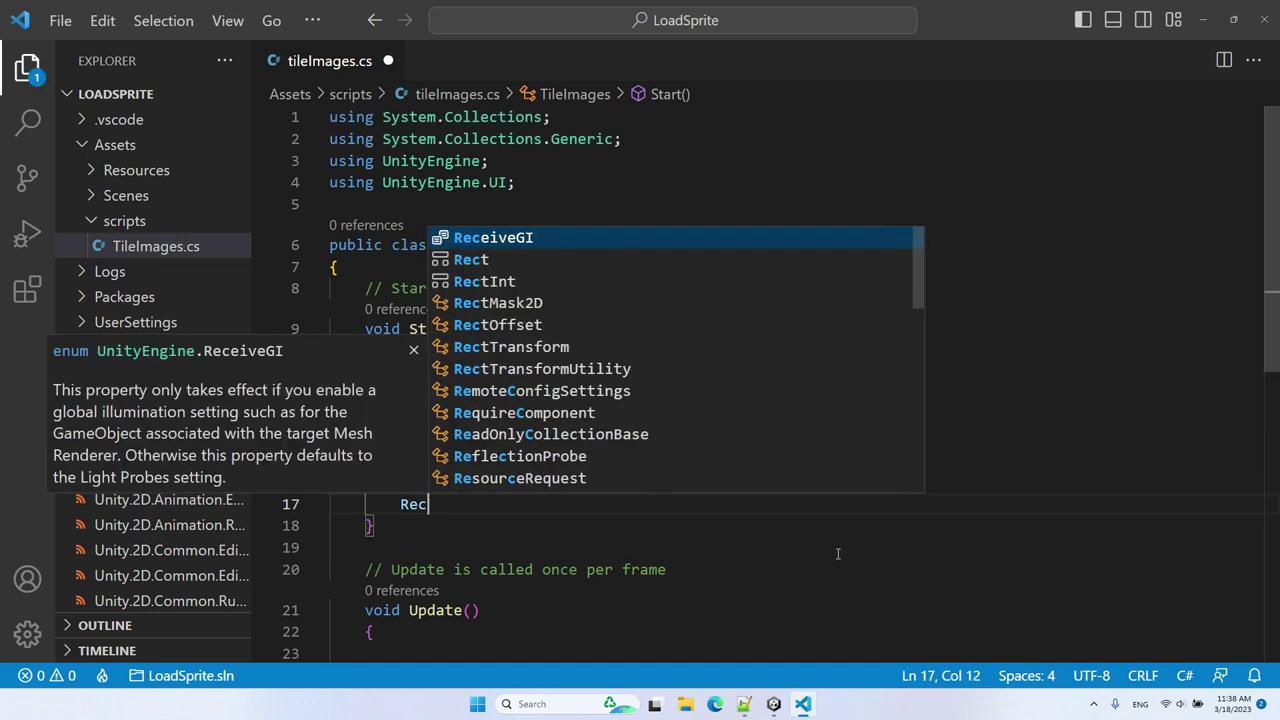
pyautogui.write('tTransform imRT = imG')
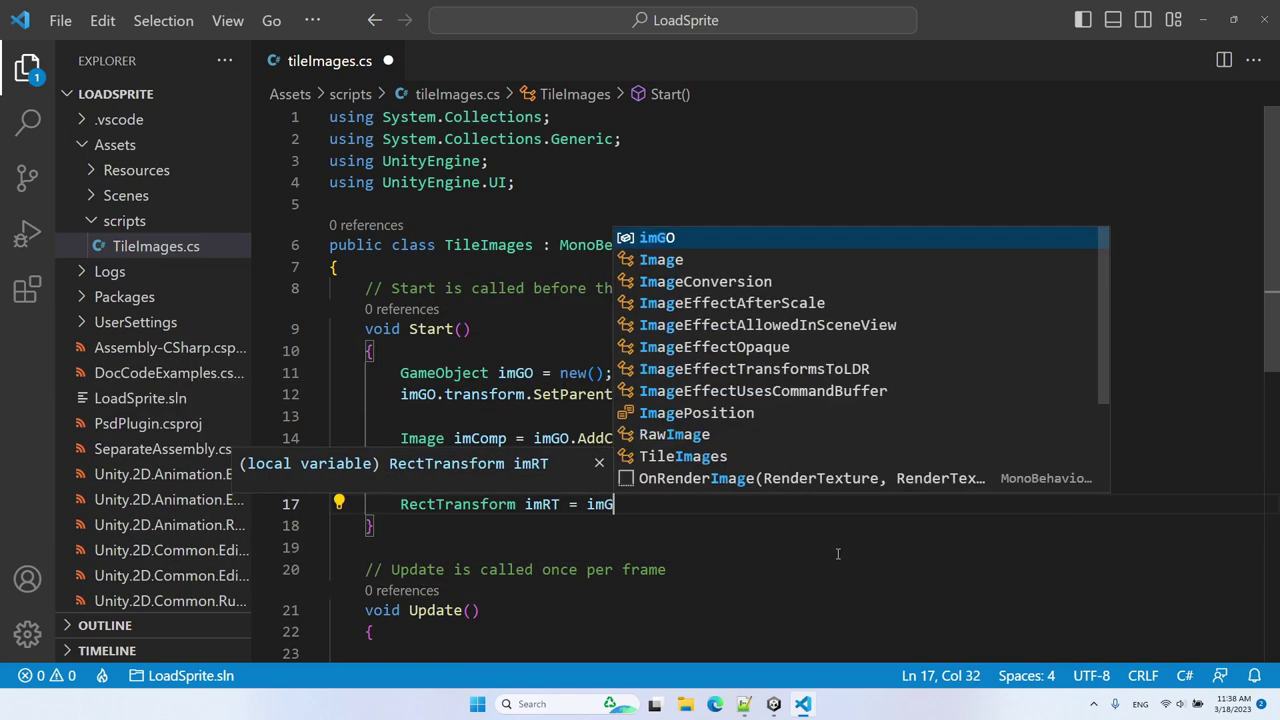
pyautogui.write('O.GetComponent<RectTransform>();')
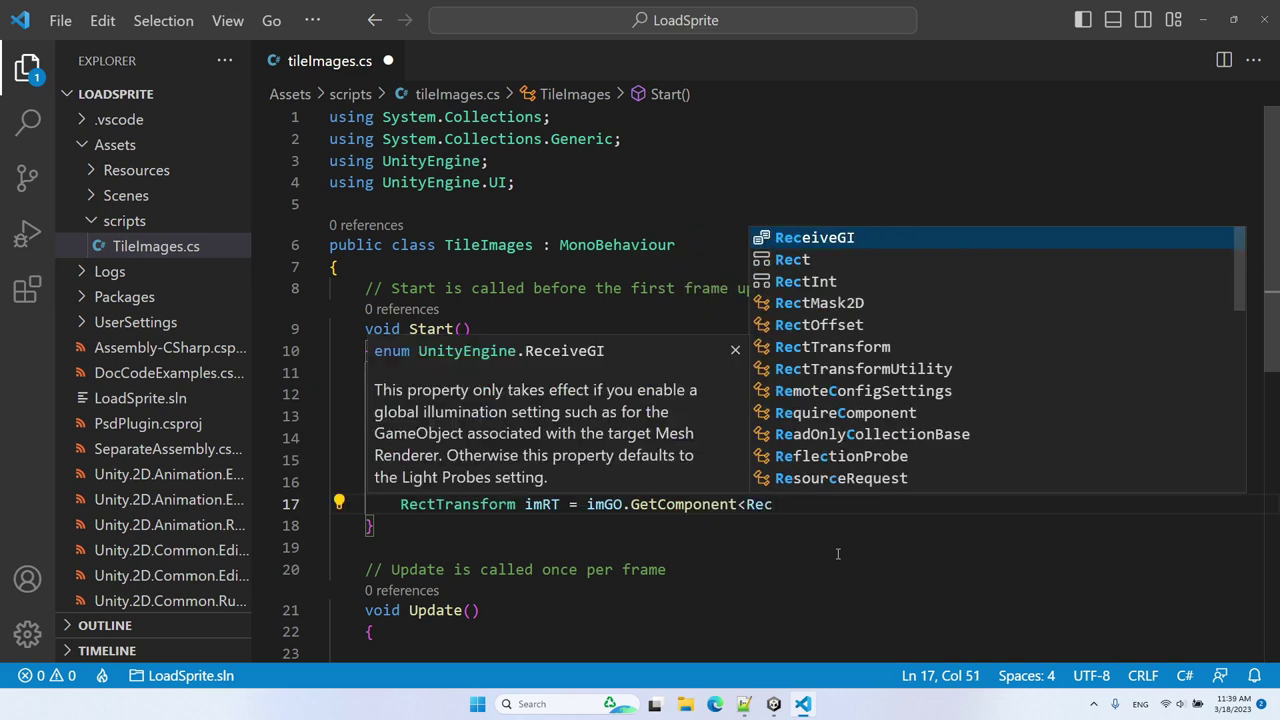
pyautogui.hotkey('ctrl', 's')
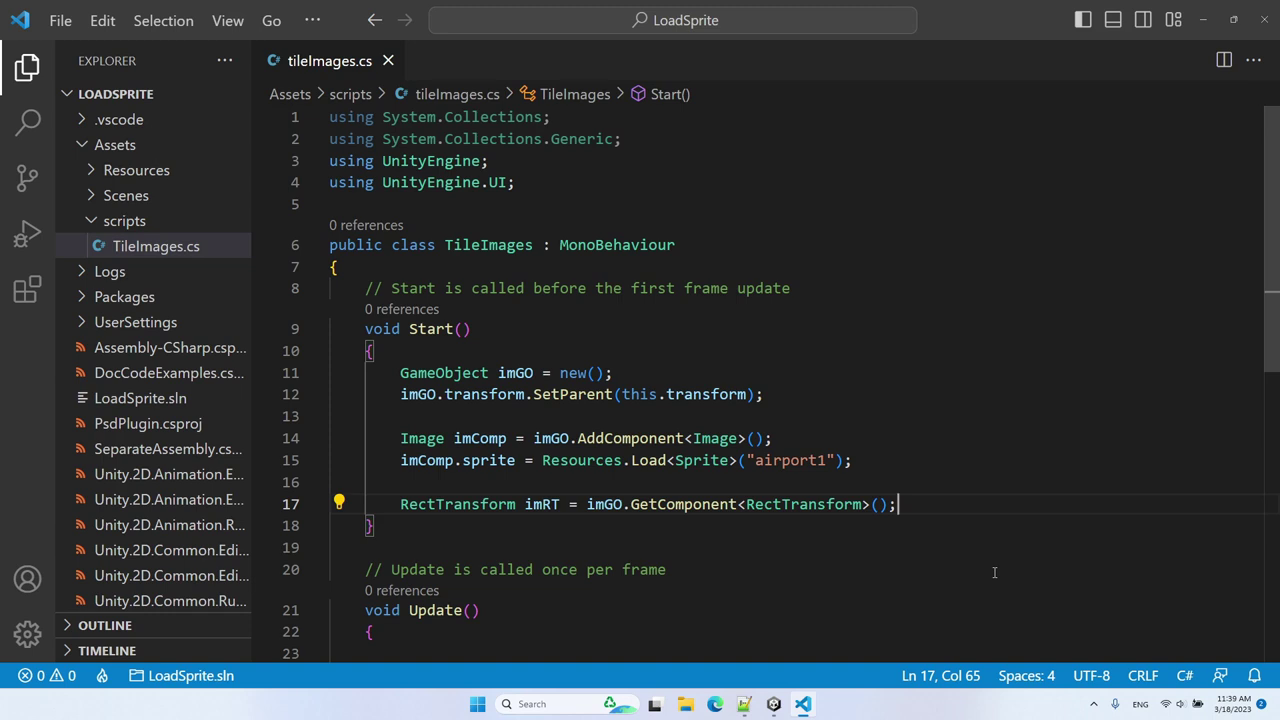
pyautogui.press('Return')
pyautogui.write('imRT.min')
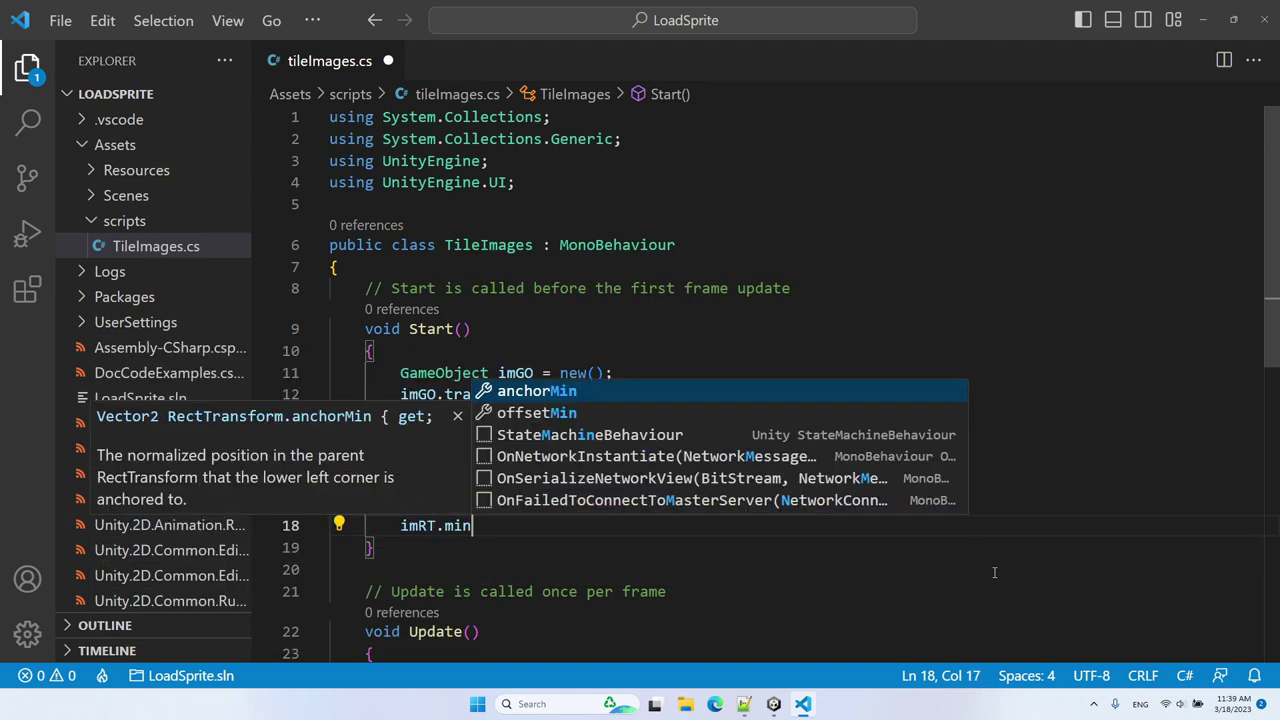
pyautogui.press('Tab')
pyautogui.write('= new Vector2(0, 1);')
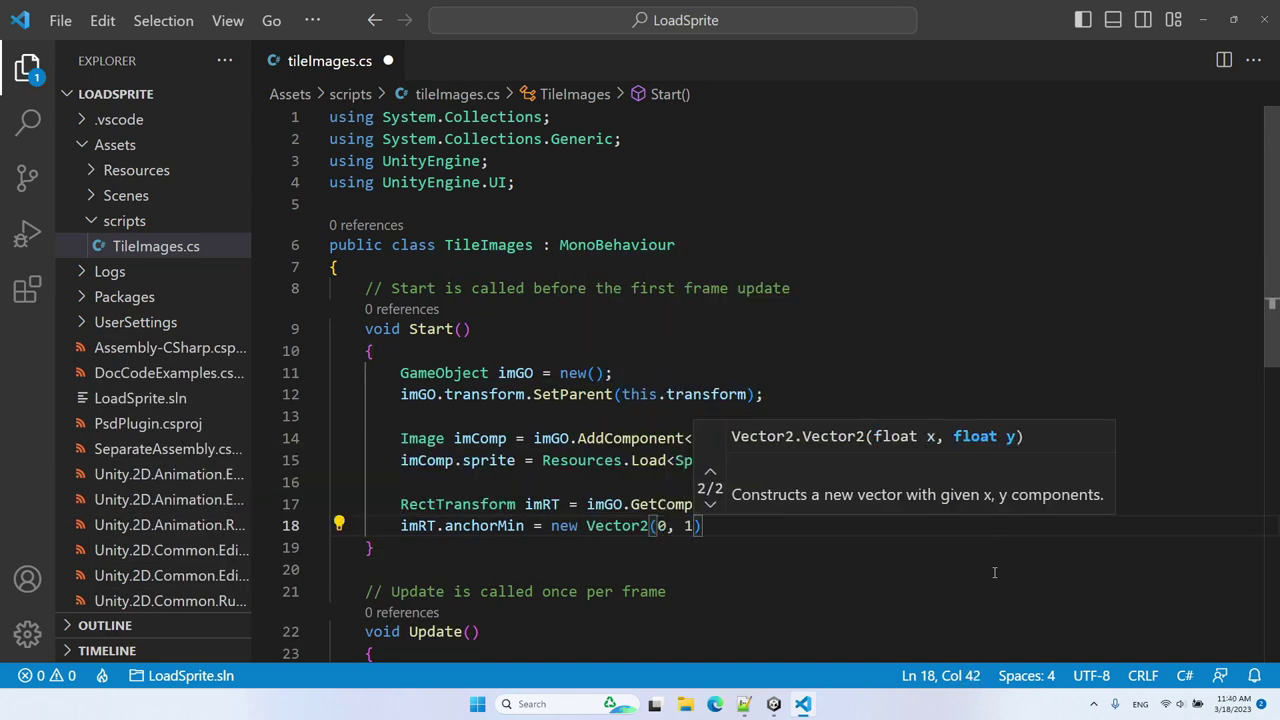
pyautogui.hotkey('shift', 'alt', 'Down')
pyautogui.press('BackSpace')
pyautogui.press('BackSpace')
pyautogui.press('BackSpace')
pyautogui.write('Max')
pyautogui.press('Tab')
pyautogui.hotkey('ctrl', 's')
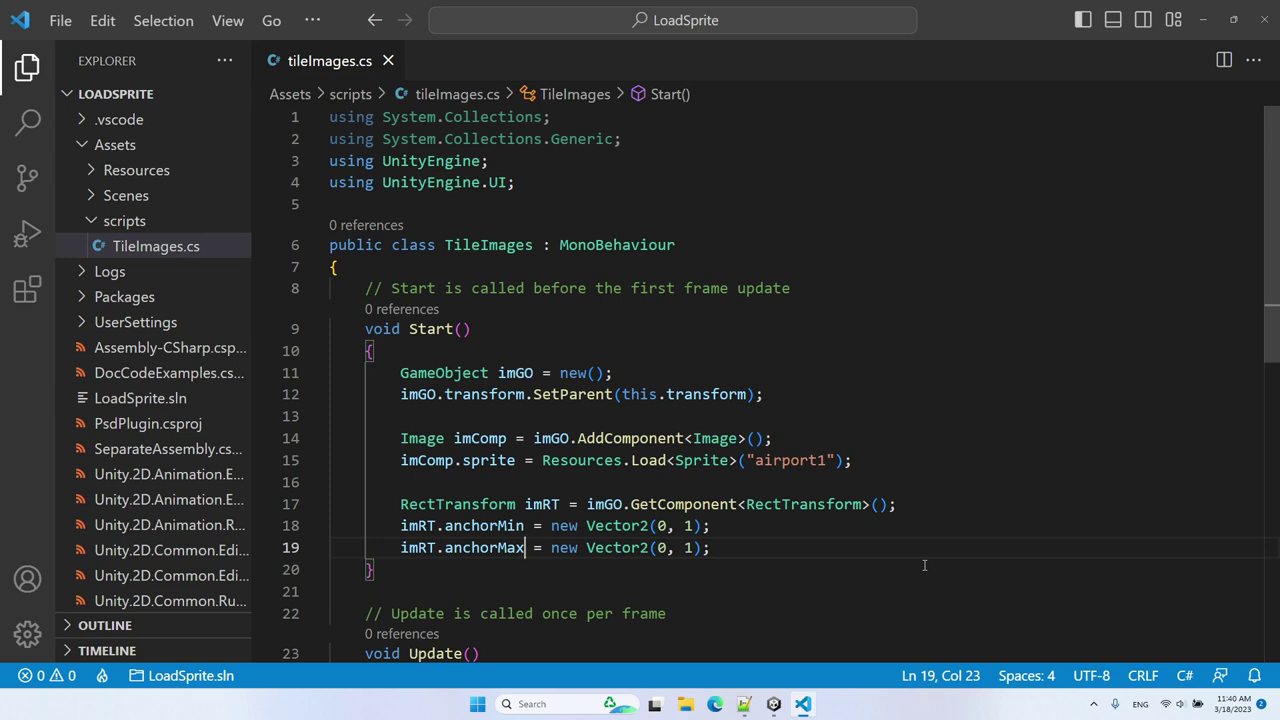
# Begin an imRT.anchoredPosition assignment on a new line
pyautogui.press('Return')
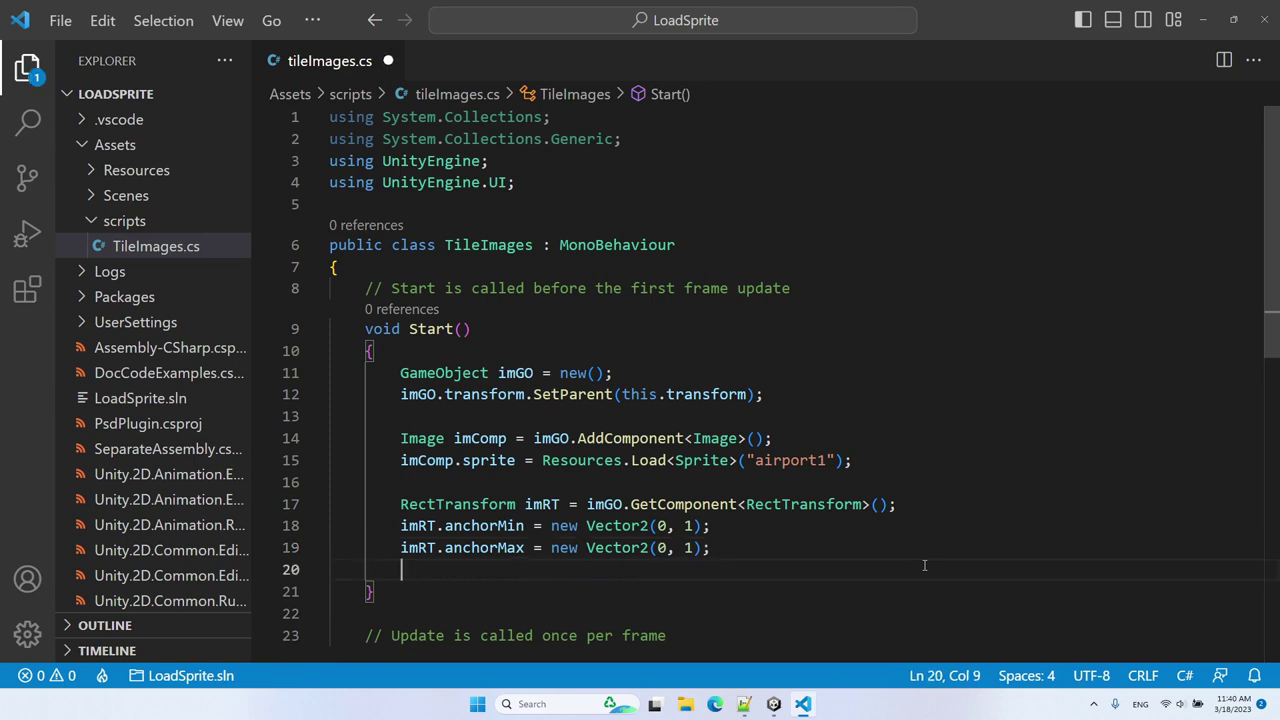
pyautogui.write('imRT.a')
pyautogui.press('Tab')
# Finish the line as anchoredPosition = new Vector2(50, -50) and save the script
pyautogui.write('= new')
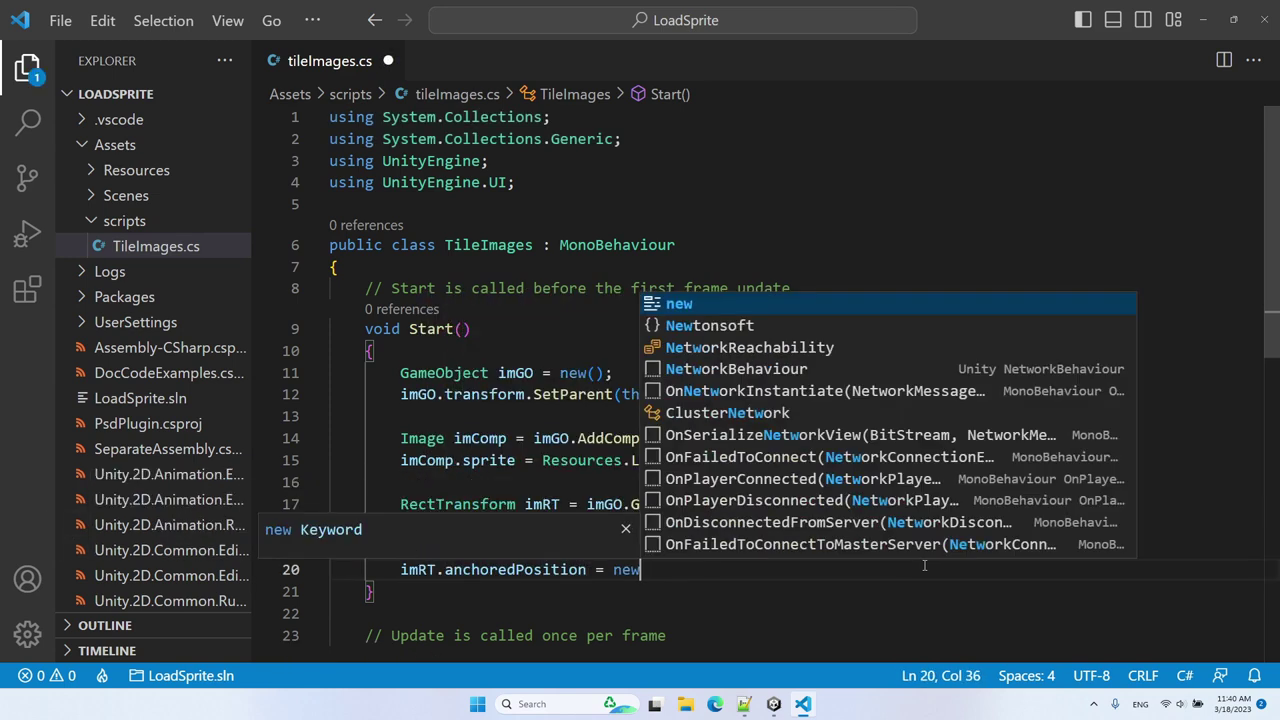
pyautogui.write(' Vector2(50, -50);')
pyautogui.hotkey('ctrl', 's')
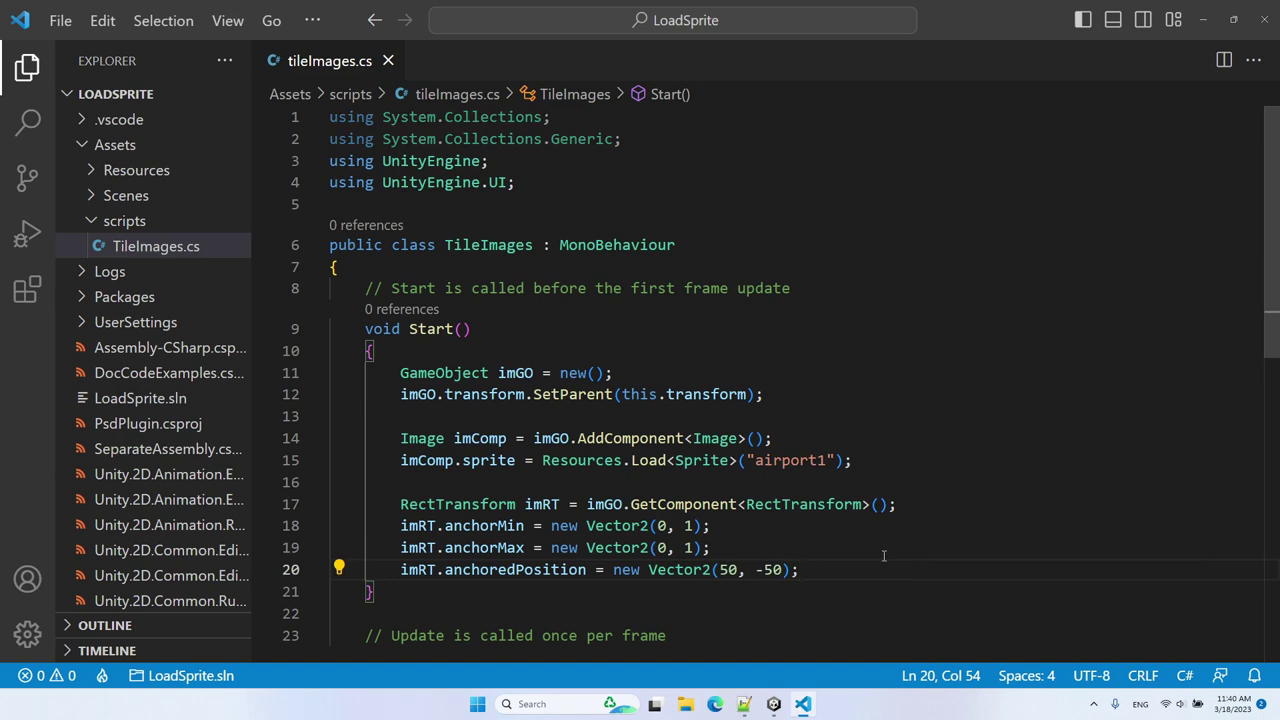
pyautogui.click(773, 704)
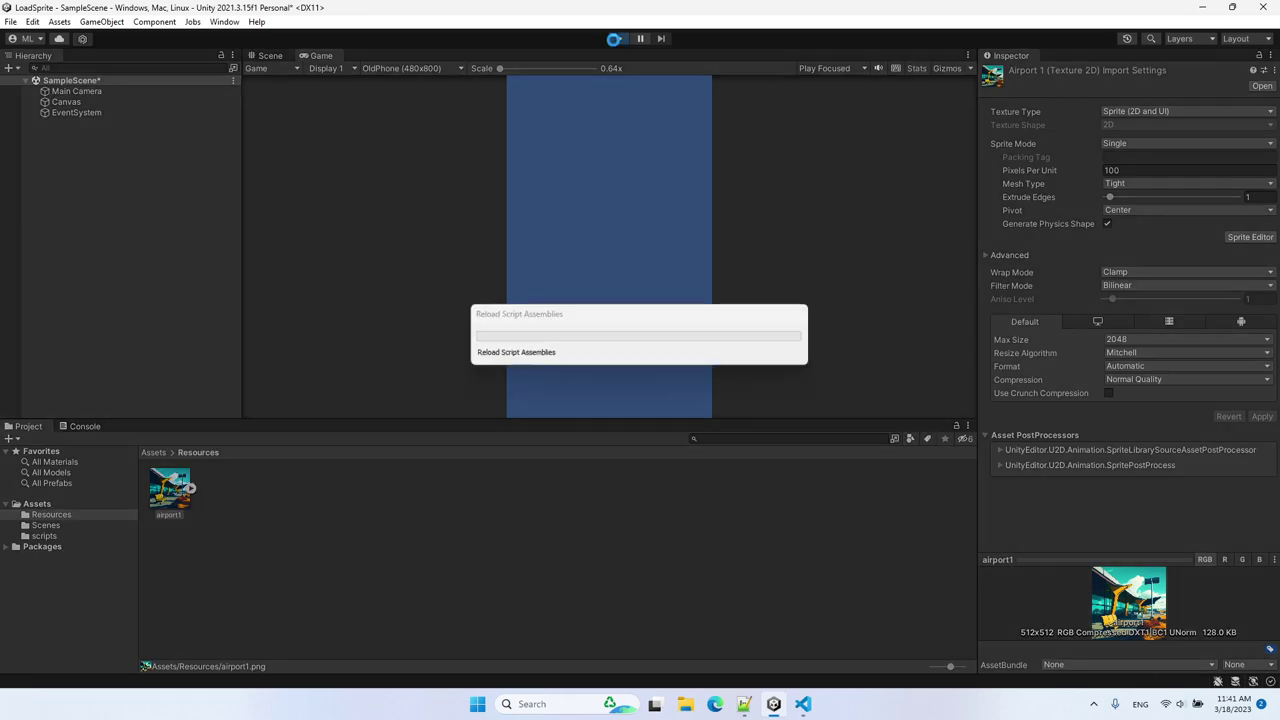
# Play the scene, inspect the Canvas's components, then stop play mode
pyautogui.click(614, 38)
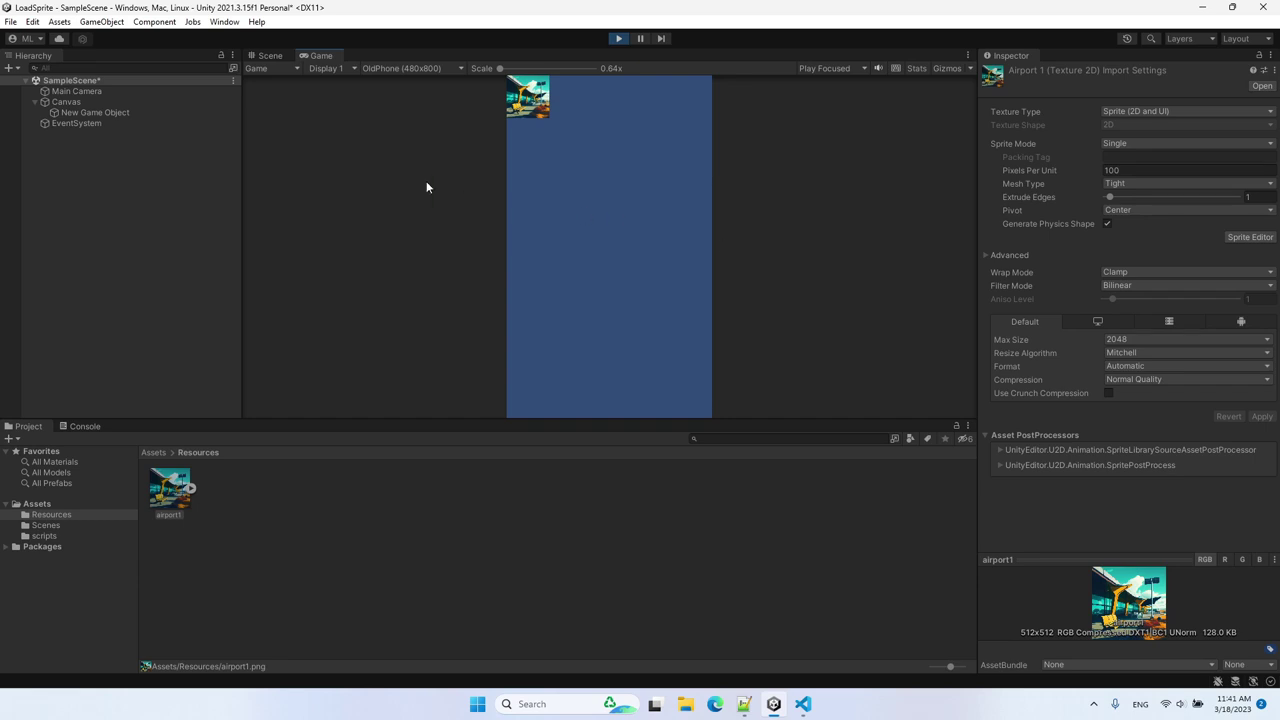
pyautogui.click(104, 104)
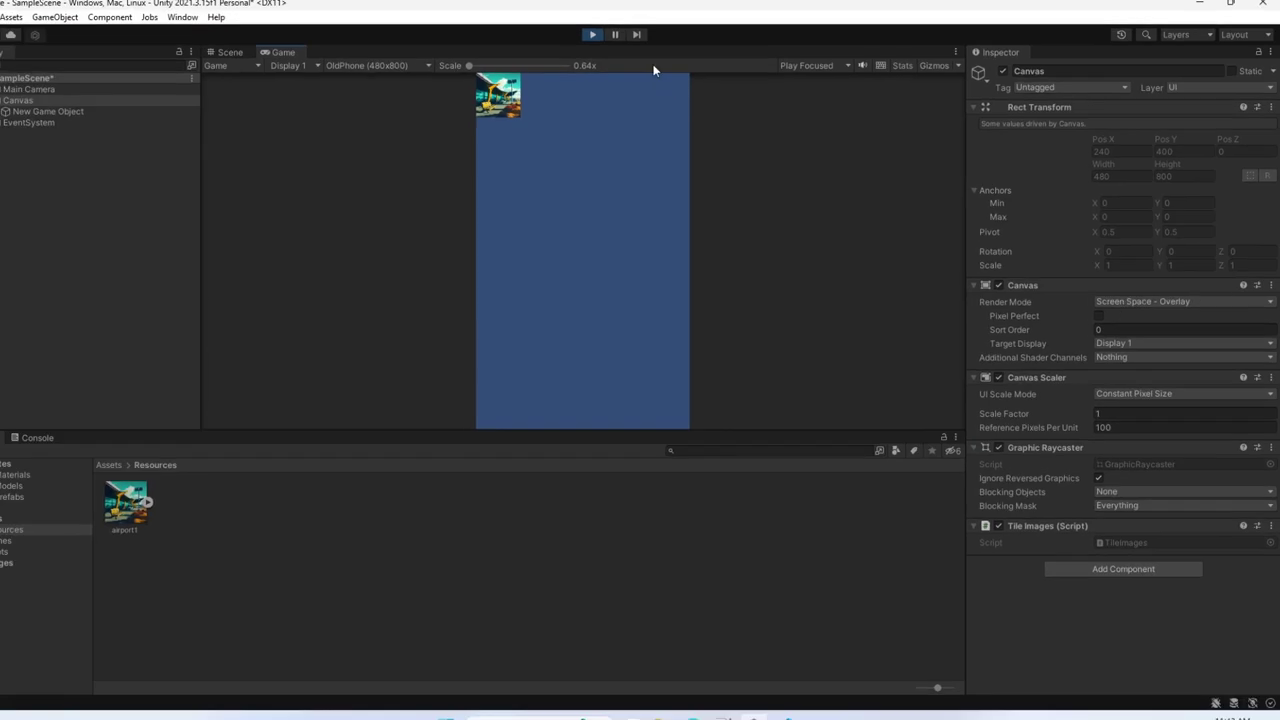
pyautogui.click(620, 38)
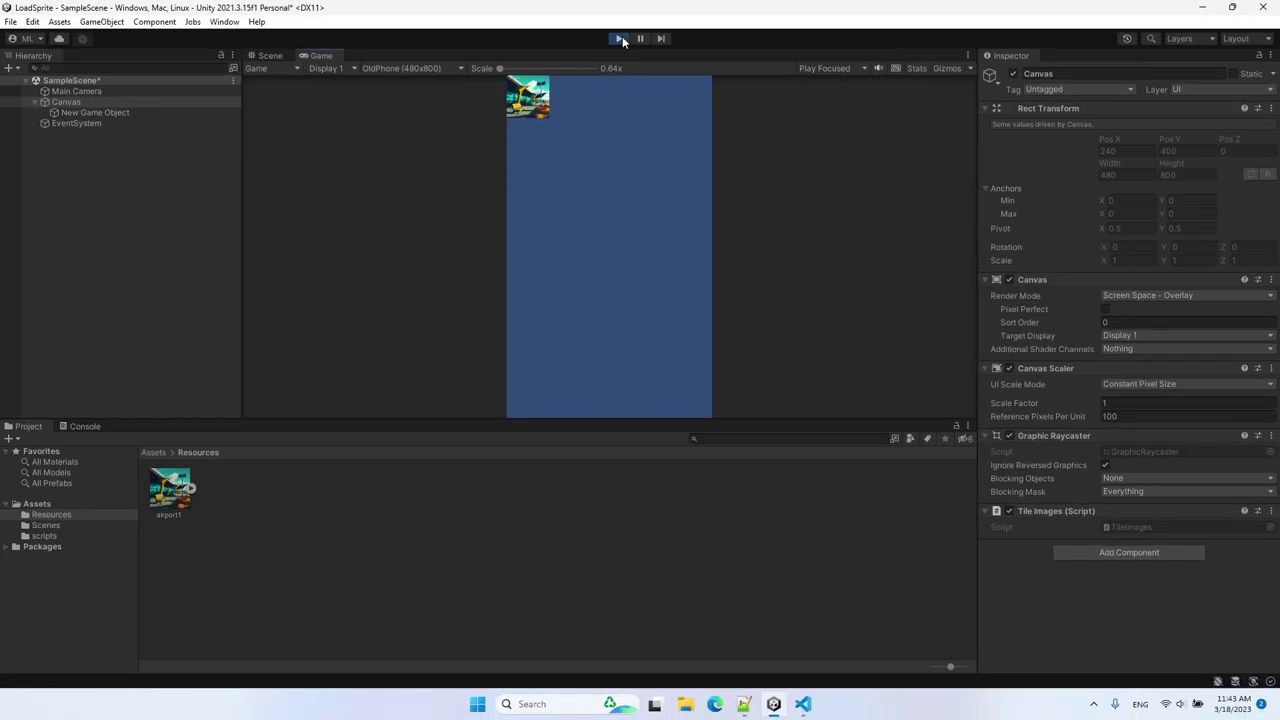
pyautogui.click(620, 38)
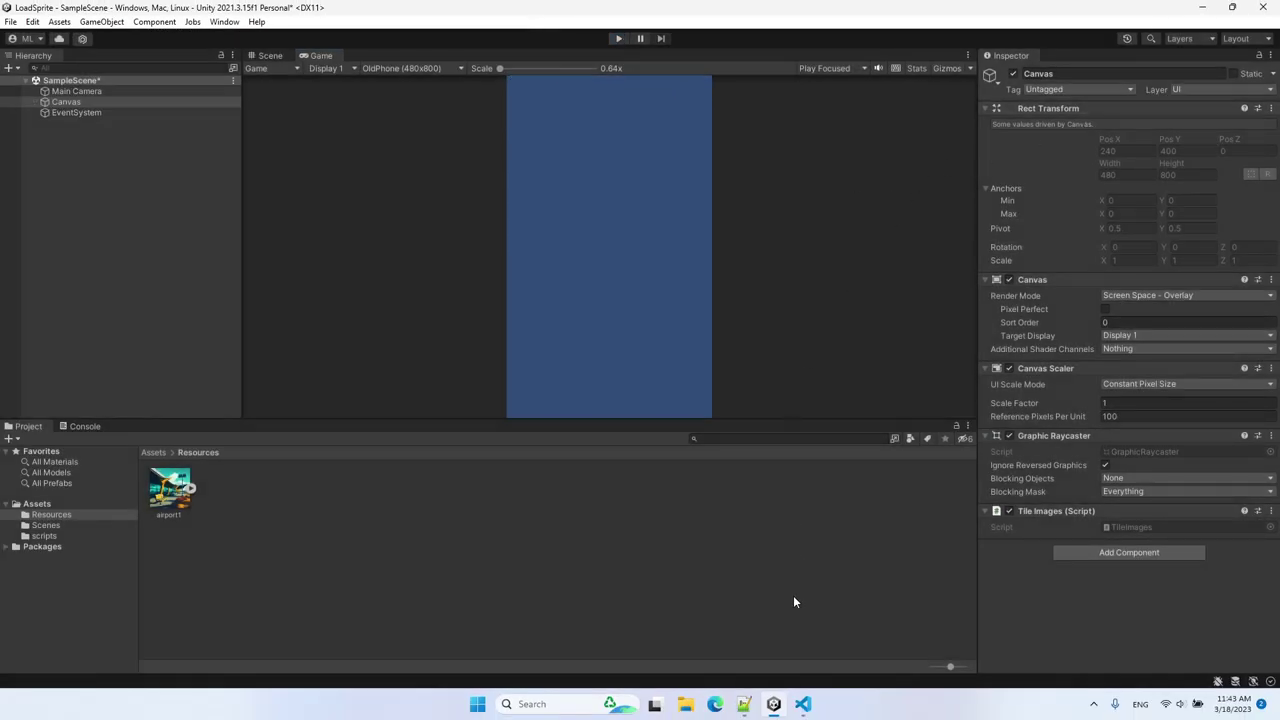
# Add RectTransform canvasRT = GetComponent<RectTransform>(); at the start of Start and save
pyautogui.click(803, 704)
pyautogui.press('Return')
pyautogui.write('RectTransform canvas')
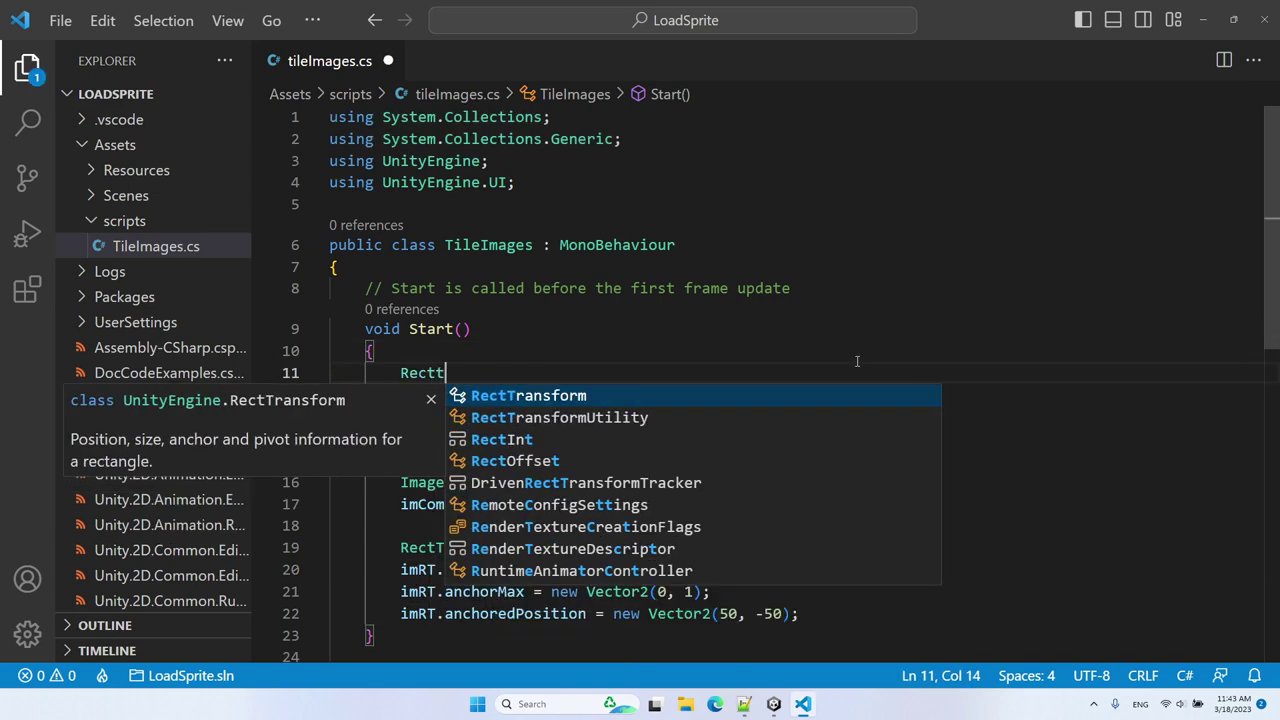
pyautogui.write('RT = getc')
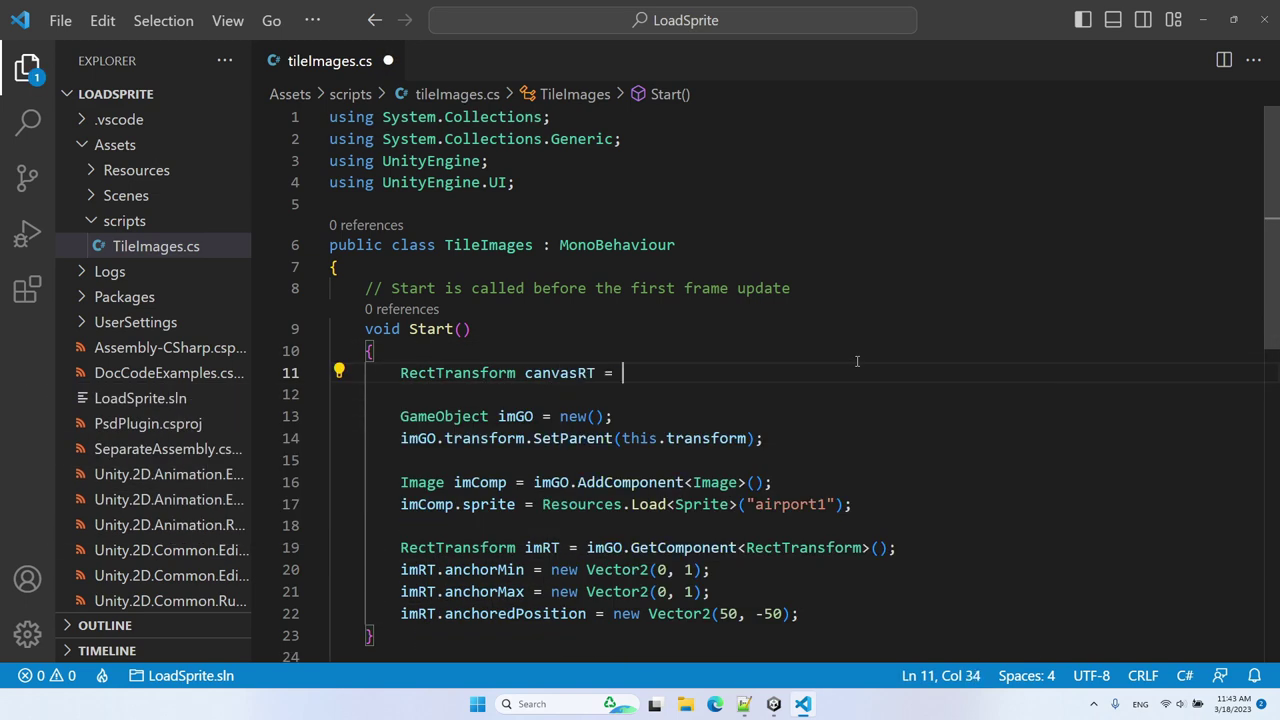
pyautogui.press('Tab')
pyautogui.write('<Rec')
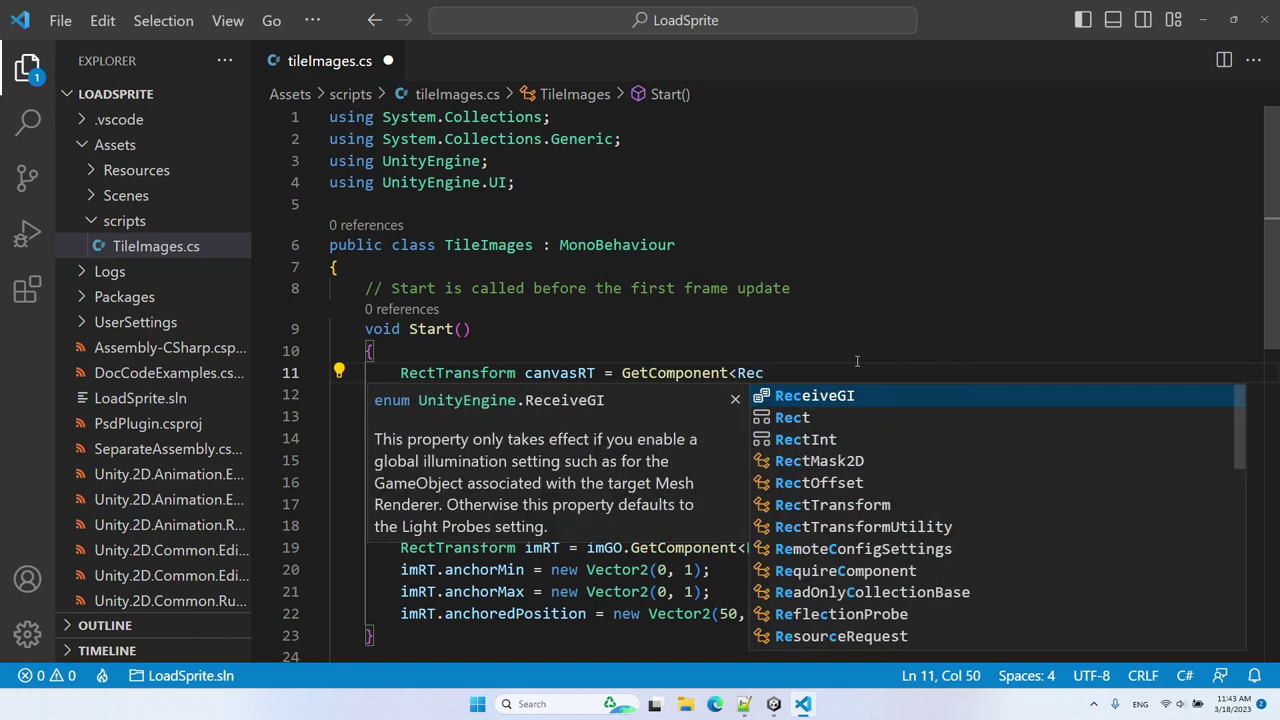
pyautogui.press('Tab')
pyautogui.write('>();')
pyautogui.hotkey('ctrl', 's')
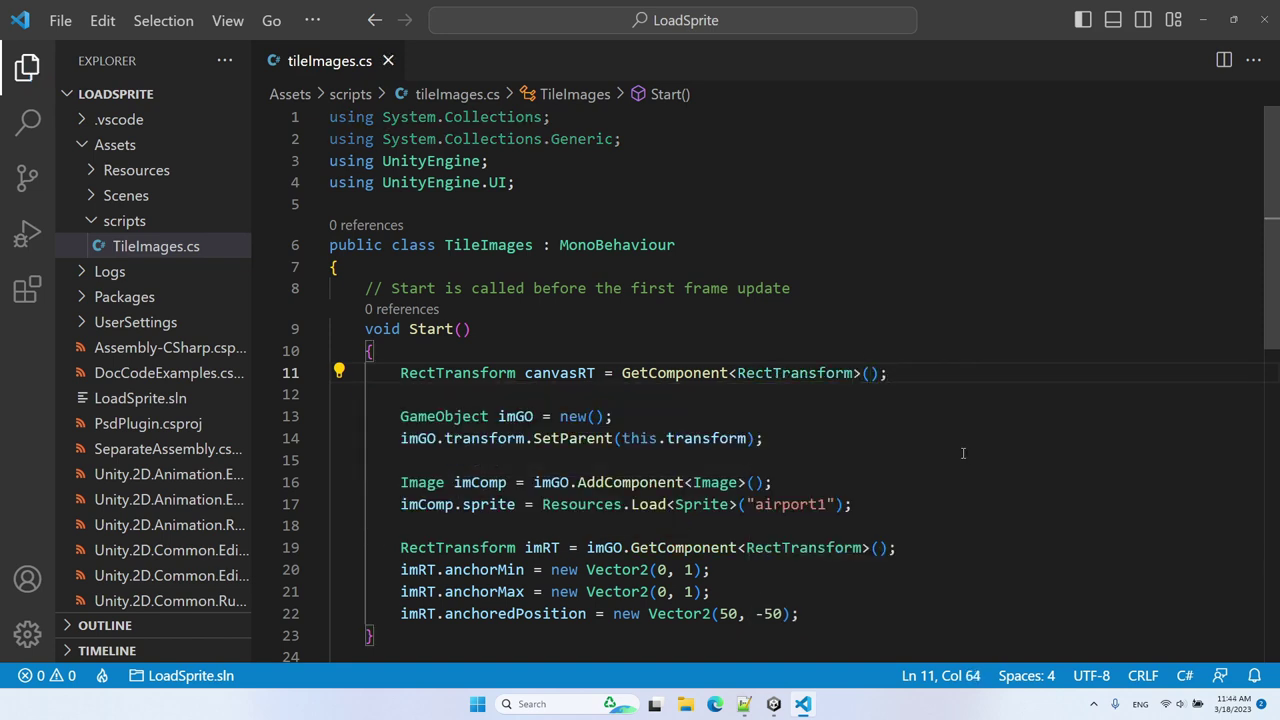
# Add float canvasWidth = canvasRT.rect.width; below the canvasRT line
pyautogui.press('Return')
pyautogui.write('int canvasWidth =')
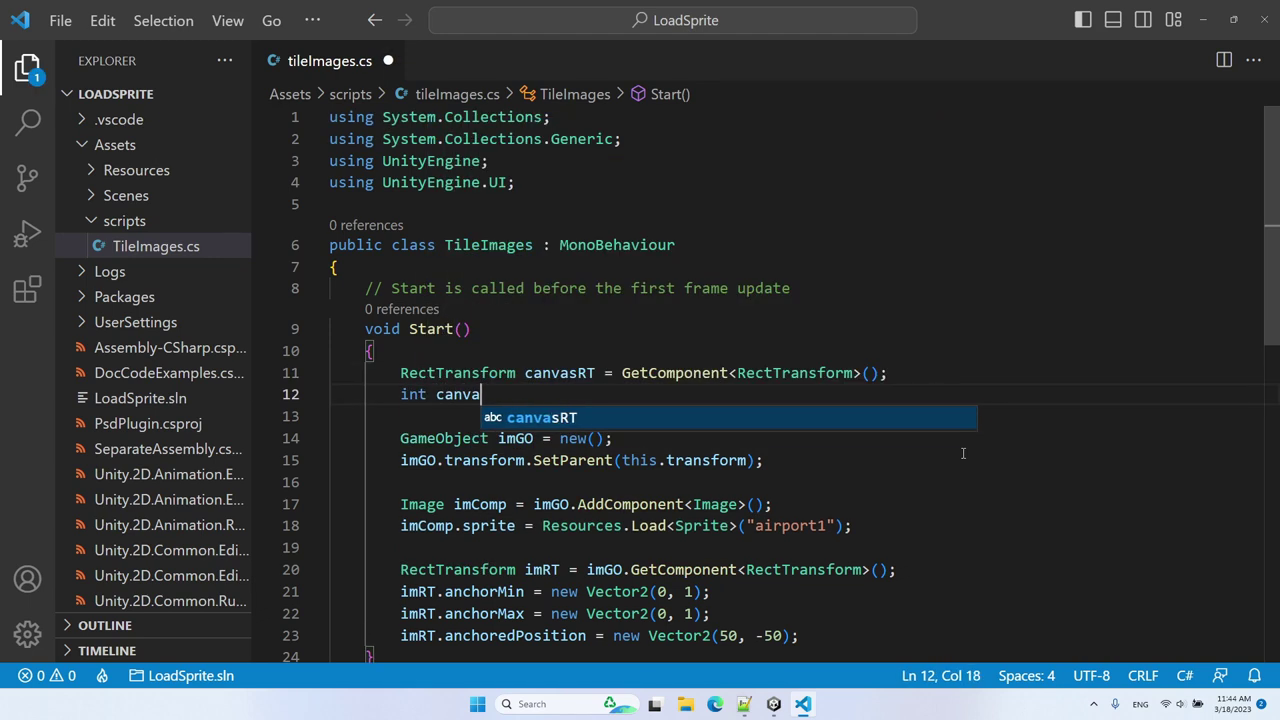
pyautogui.write('sRT.')
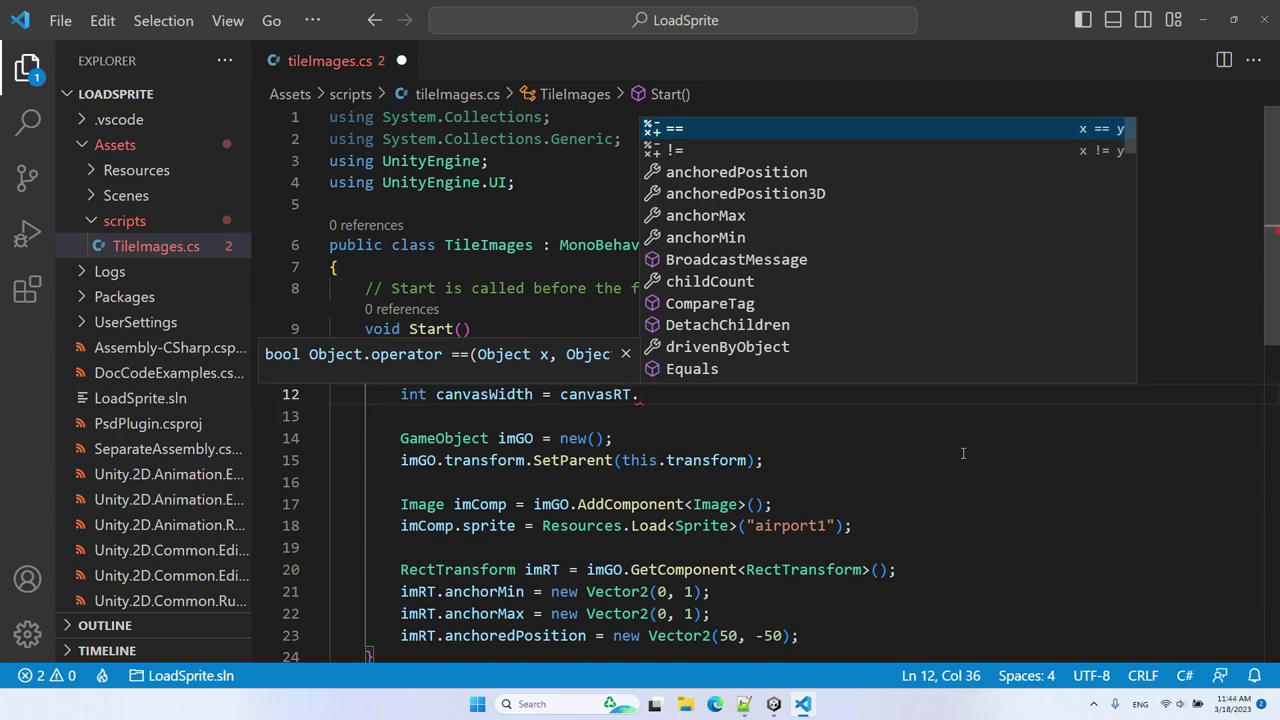
pyautogui.write('rect.width;')
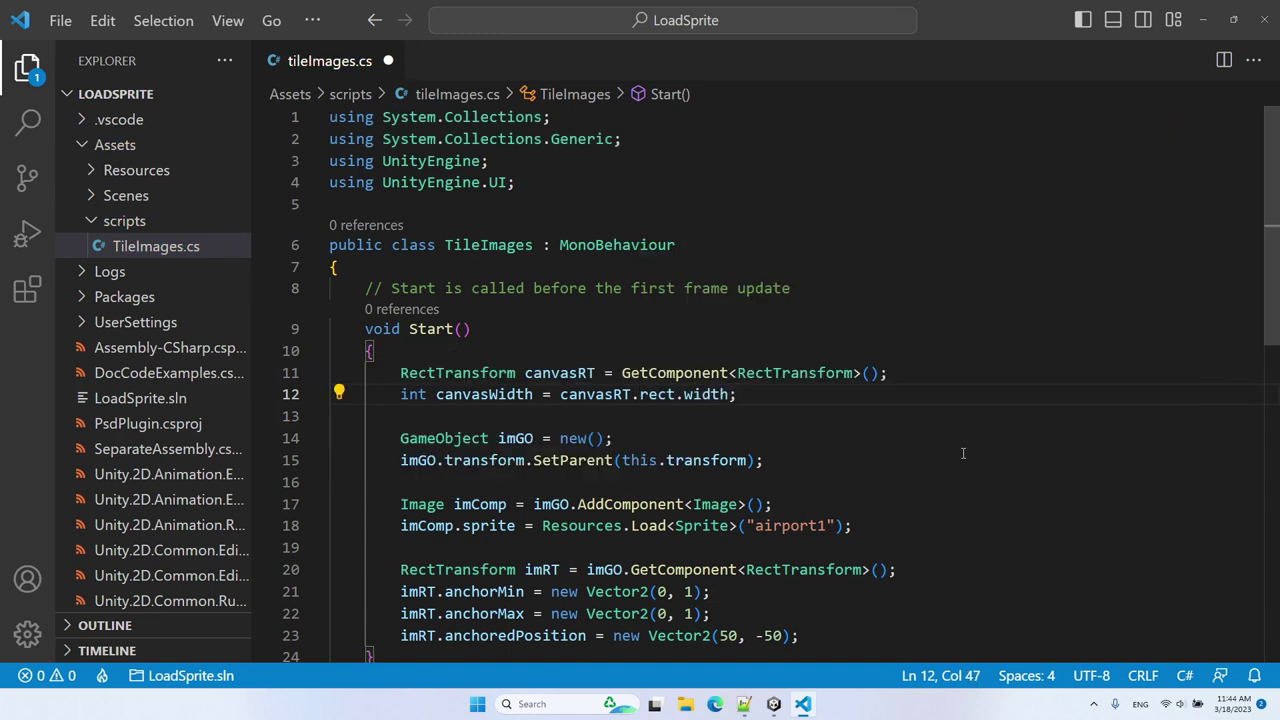
pyautogui.moveTo(698, 393)
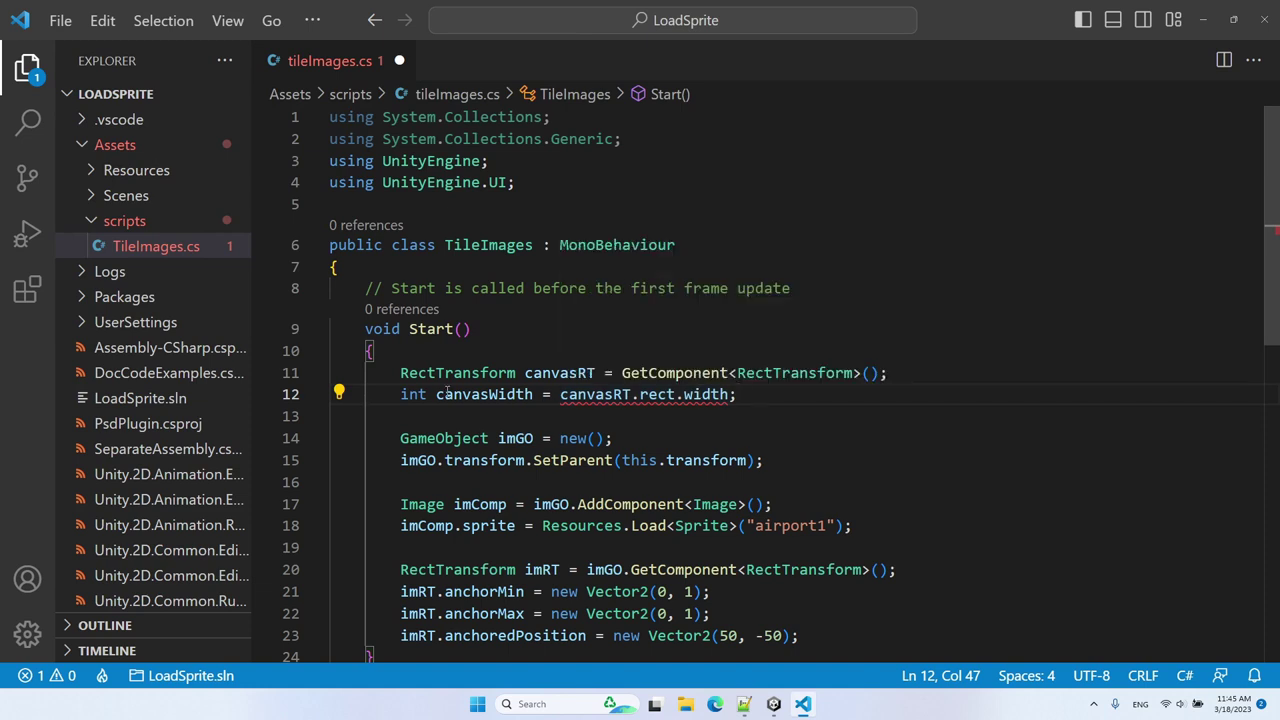
pyautogui.doubleClick(410, 394)
pyautogui.write('float')
pyautogui.press('Escape')
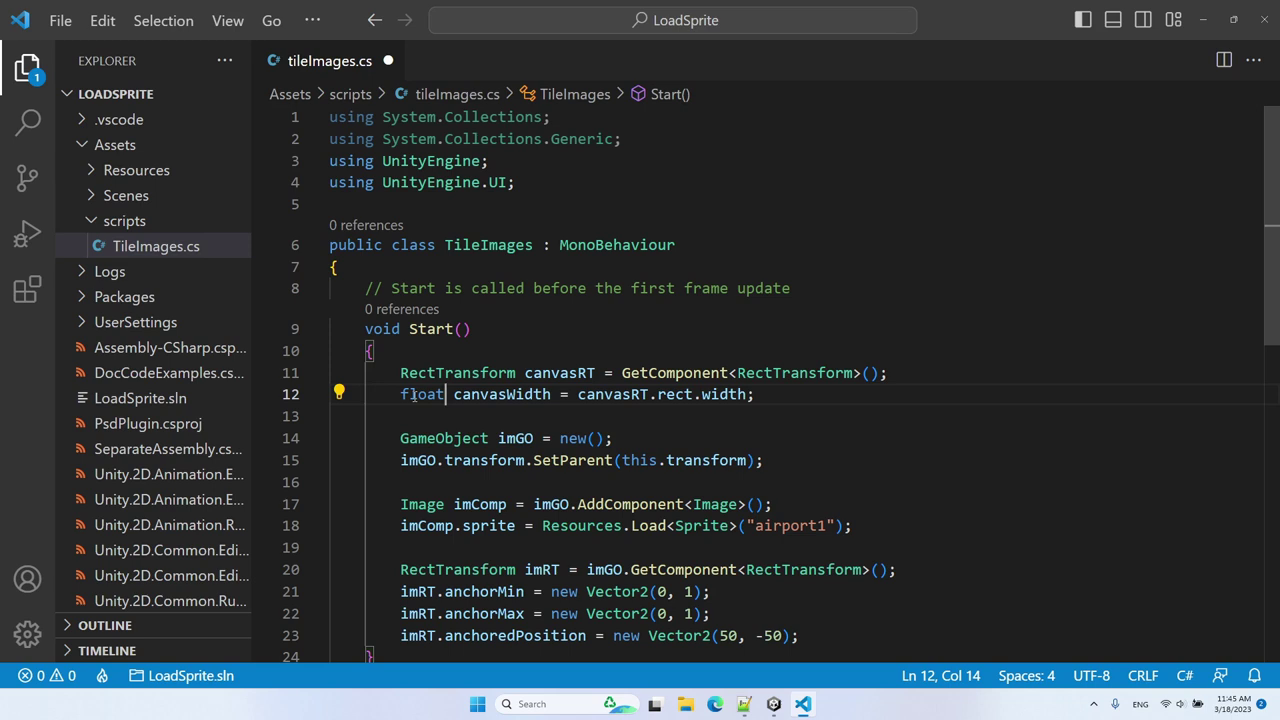
# Duplicate that line as float canvasHeight = canvasRT.rect.height; and save
pyautogui.hotkey('shift', 'alt', 'Down')
pyautogui.press('Right')
pyautogui.press('Right')
pyautogui.press('Right')
pyautogui.press('Right')
pyautogui.press('Right')
pyautogui.press('Right')
pyautogui.press('Right')
pyautogui.hotkey('ctrl', 'shift', 'Right')
pyautogui.write('Height')
pyautogui.press('End')
pyautogui.press('Left')
pyautogui.hotkey('ctrl', 'BackSpace')
pyautogui.write('height')
pyautogui.hotkey('ctrl', 's')
pyautogui.scroll(-2, 760, 380)
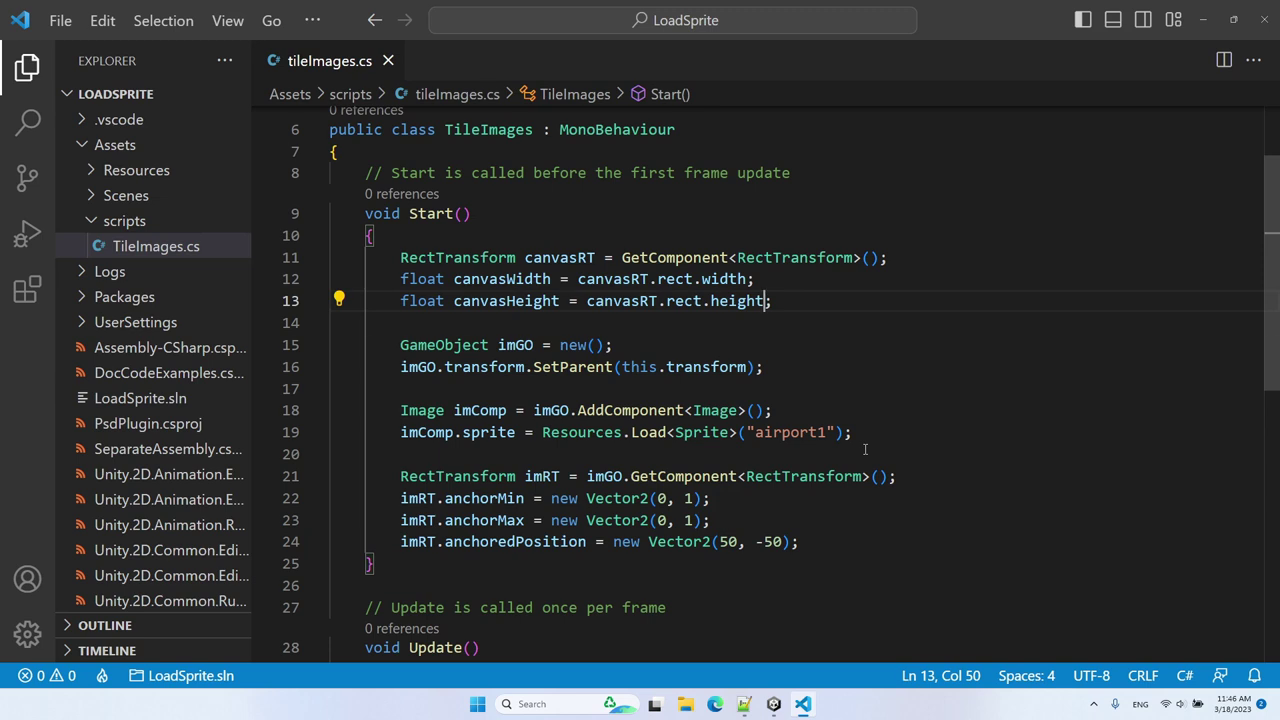
# Add an outer loop for(float x = 0; x < canvasWidth; x += 100) with an opening brace
pyautogui.press('Down')
pyautogui.press('Return')
pyautogui.write('for(float x = 0; x < canvasWidth; x')
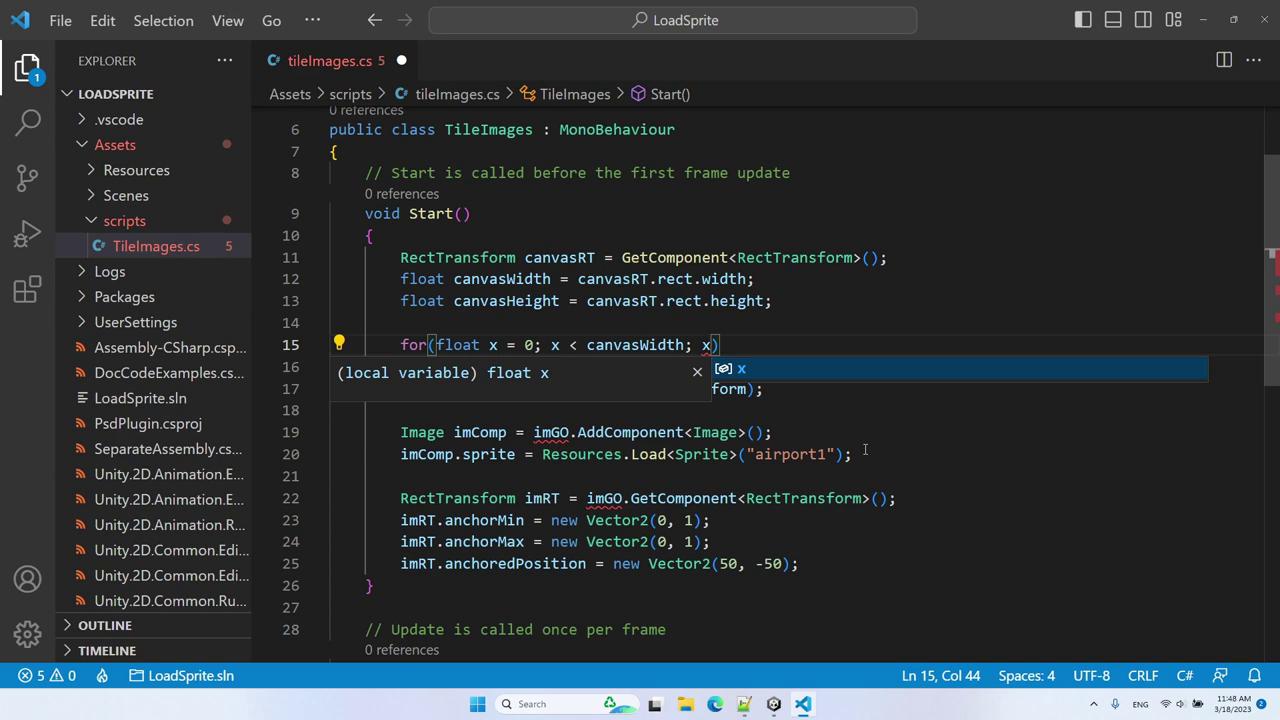
pyautogui.write('+= 100)')
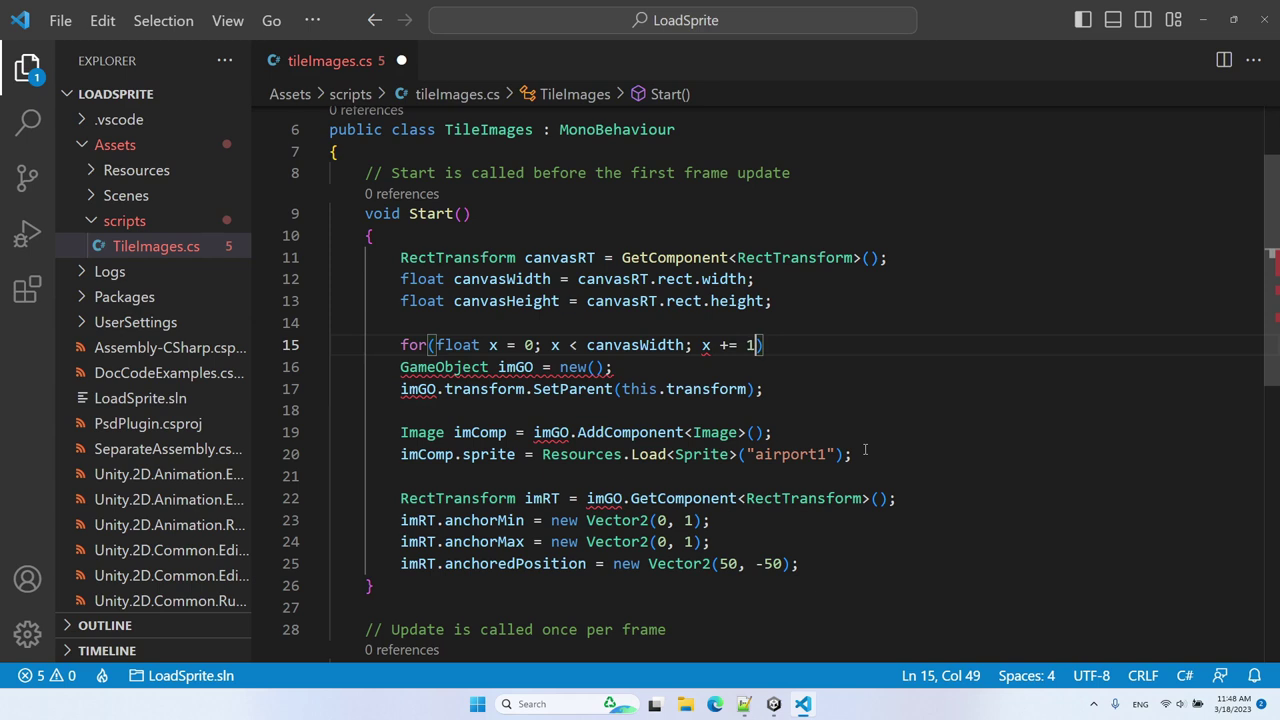
pyautogui.press('Return')
pyautogui.write('{')
pyautogui.press('Return')
# Copy the x loop header inside the body and rename its variable to y over canvasHeight
pyautogui.press('Up')
pyautogui.press('Up')
pyautogui.press('Home')
pyautogui.hotkey('shift', 'End')
pyautogui.hotkey('ctrl', 'c')
pyautogui.press('Down')
pyautogui.press('Down')
pyautogui.press('End')
pyautogui.hotkey('ctrl', 'v')
pyautogui.hotkey('ctrl', 'Left')
pyautogui.hotkey('ctrl', 'Left')
pyautogui.hotkey('ctrl', 'Left')
pyautogui.hotkey('ctrl', 'Left')
pyautogui.hotkey('ctrl', 'Left')
pyautogui.hotkey('ctrl', 'Left')
pyautogui.hotkey('ctrl', 'Left')
pyautogui.press('Right')
pyautogui.press('Left')
pyautogui.press('Left')
pyautogui.press('Left')
pyautogui.press('Left')
pyautogui.press('Left')
pyautogui.press('Left')
pyautogui.press('Left')
pyautogui.hotkey('shift', 'Left')
pyautogui.hotkey('ctrl', 'd')
pyautogui.write('y')
pyautogui.write('Height')
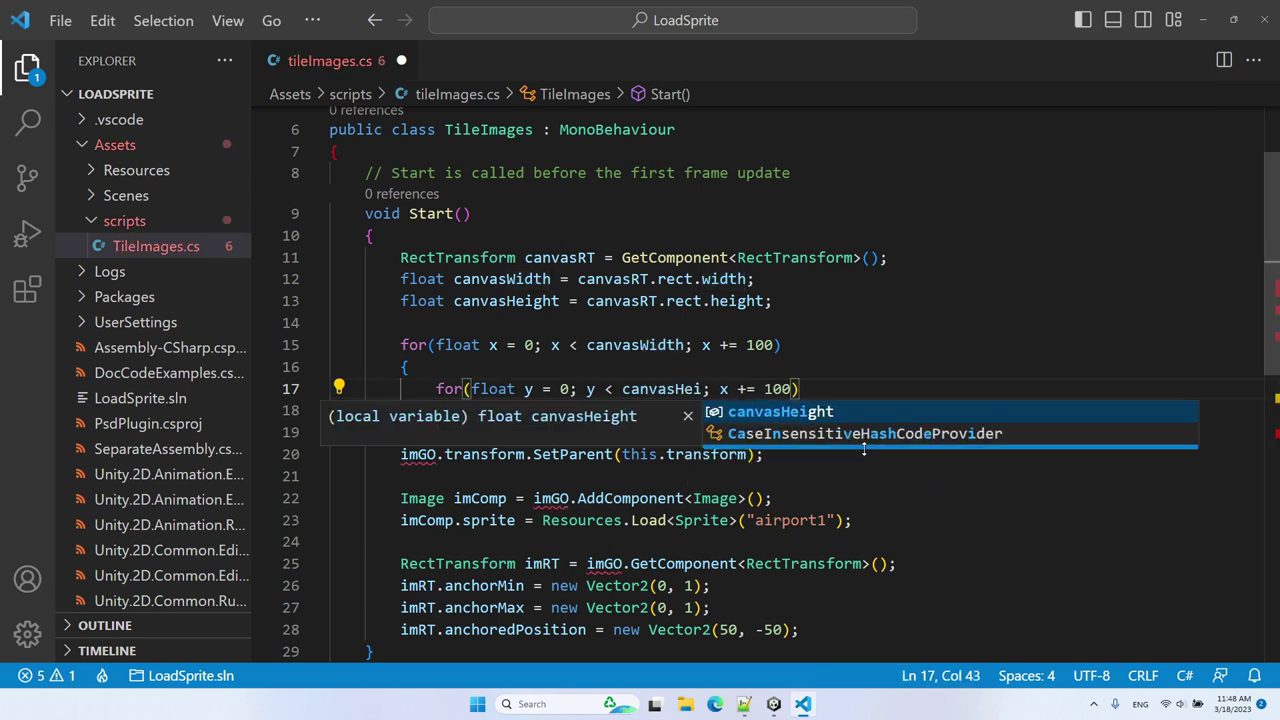
pyautogui.press('Right')
pyautogui.press('Right')
pyautogui.hotkey('shift', 'Right')
pyautogui.write('y')
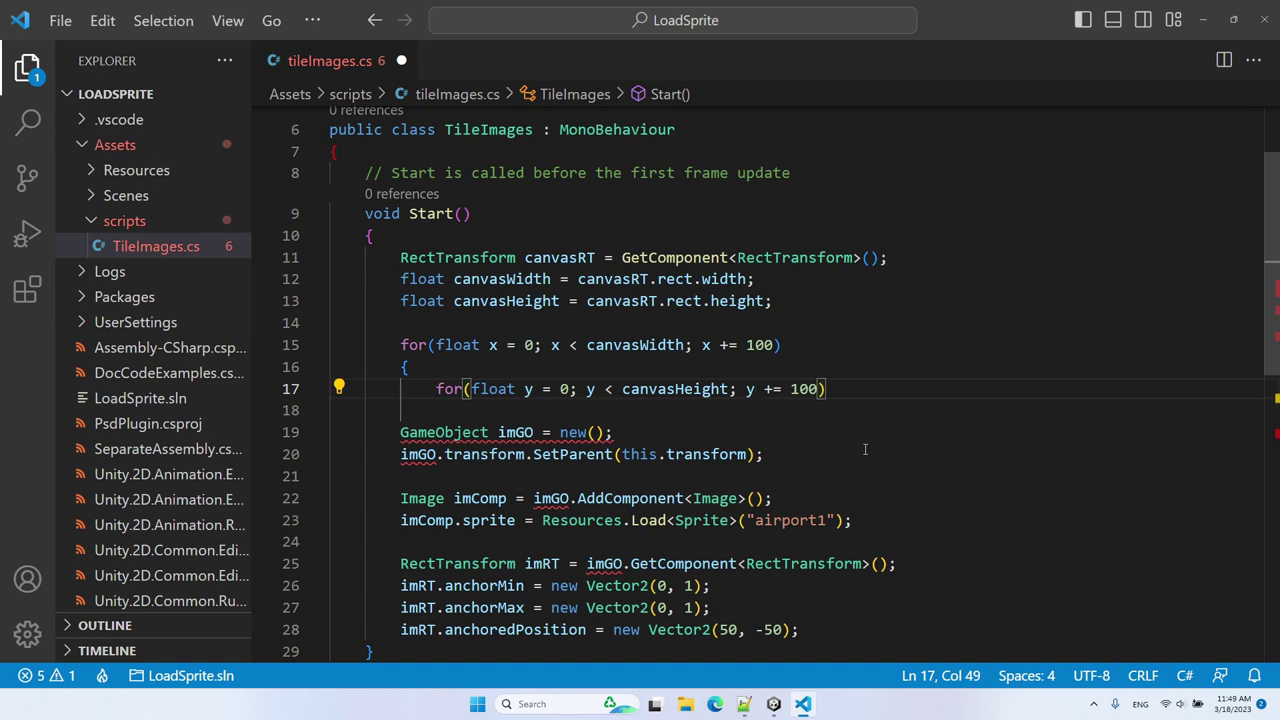
# Make the inner loop run while y > -canvasHeight with y -= 100, and open its brace
pyautogui.click(622, 389)
pyautogui.press('BackSpace')
pyautogui.press('BackSpace')
pyautogui.write('> -')
pyautogui.click(785, 389)
pyautogui.press('BackSpace')
pyautogui.write('-')
pyautogui.click(873, 388)
pyautogui.press('Return')
pyautogui.write('{')
# Close both loops after the anchoredPosition line and run Format Document
pyautogui.scroll(-2, 823, 500)
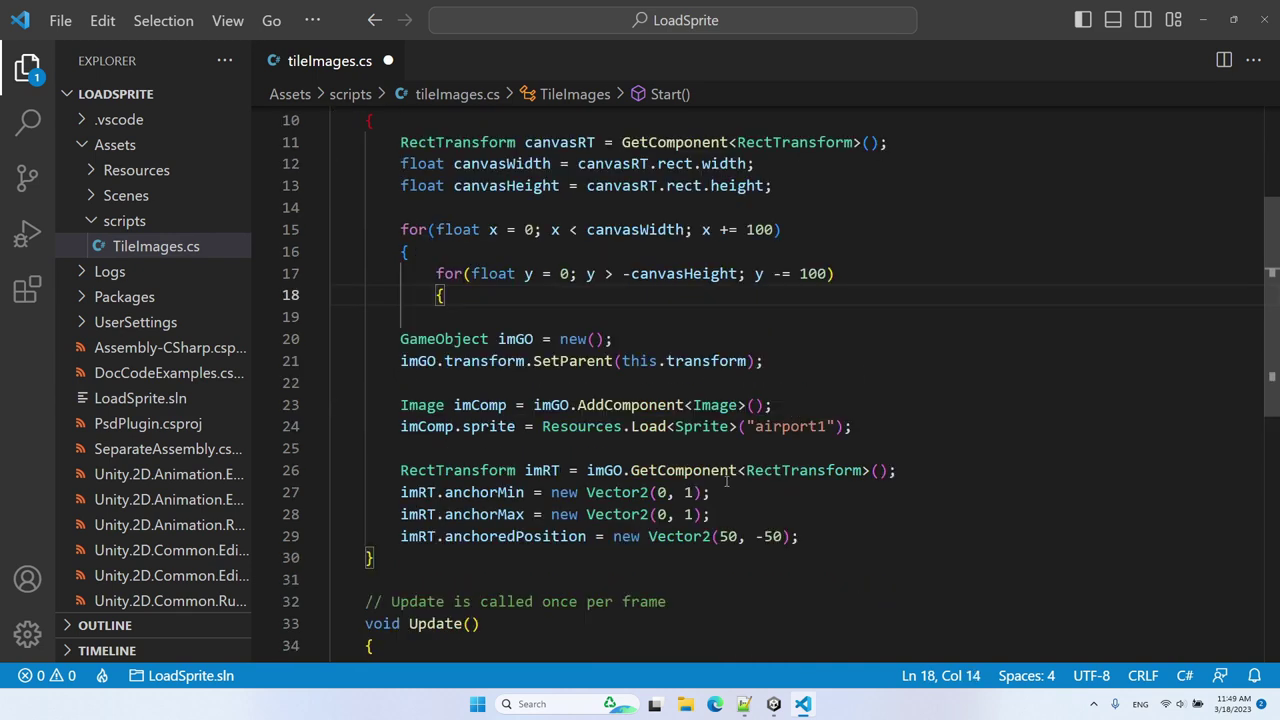
pyautogui.click(823, 538)
pyautogui.press('Return')
pyautogui.write('}')
pyautogui.press('Return')
pyautogui.write('}')
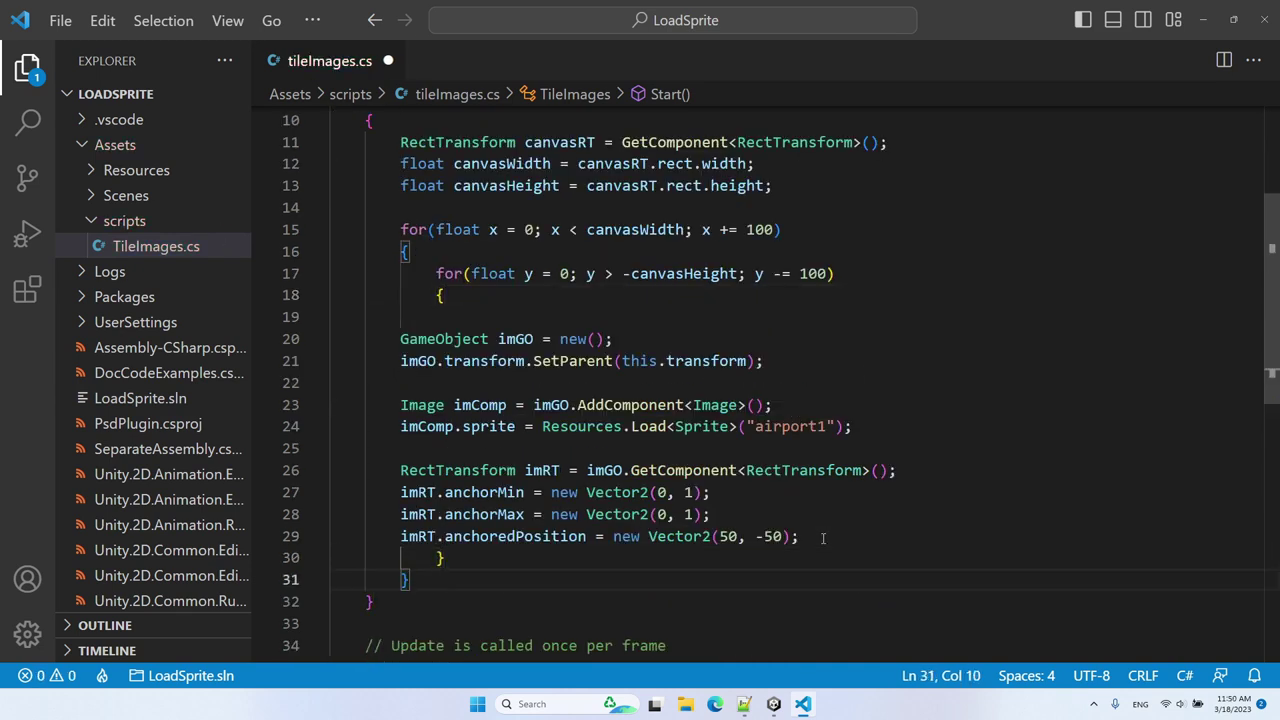
pyautogui.hotkey('ctrl', 'shift', 'p')
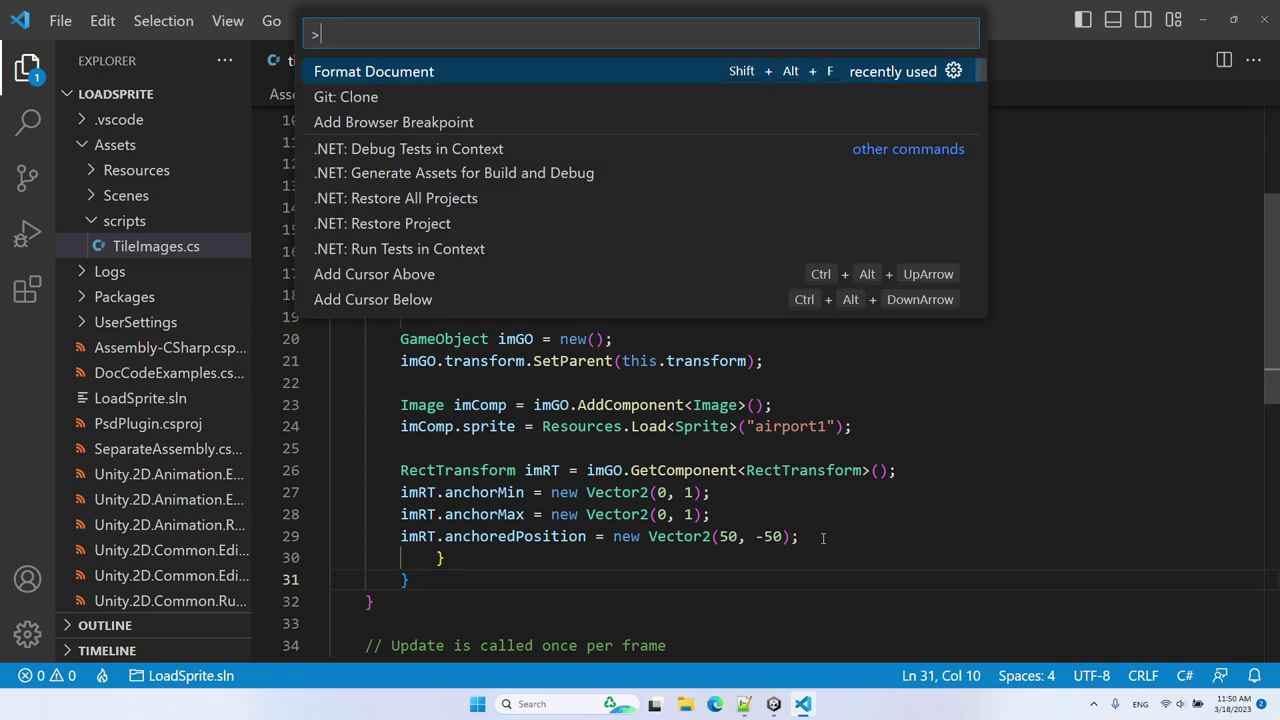
pyautogui.press('Return')
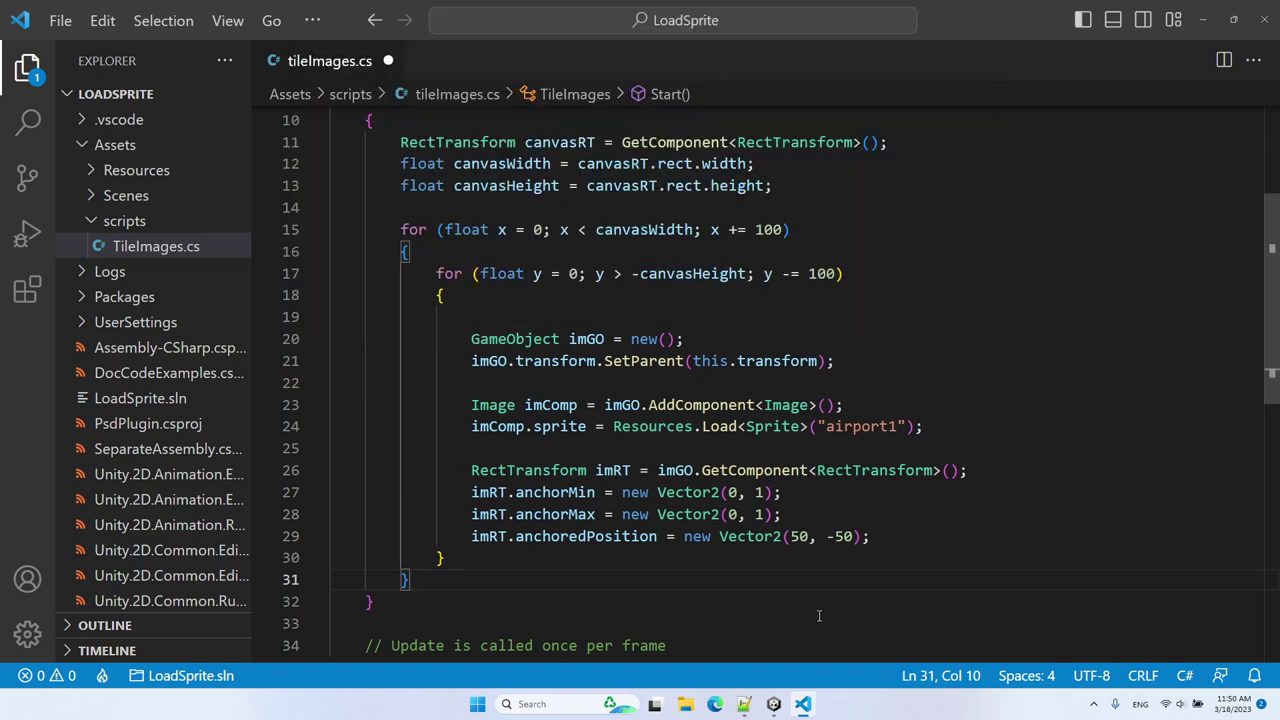
# Set anchoredPosition to new Vector2(x, y), remove the empty line, and save
pyautogui.doubleClick(803, 536)
pyautogui.write('x')
pyautogui.moveTo(818, 536); pyautogui.dragTo(836, 536)
pyautogui.hotkey('shift', 'Right')
pyautogui.write('y')
pyautogui.click(832, 320)
pyautogui.press('Delete')
pyautogui.hotkey('ctrl', 's')
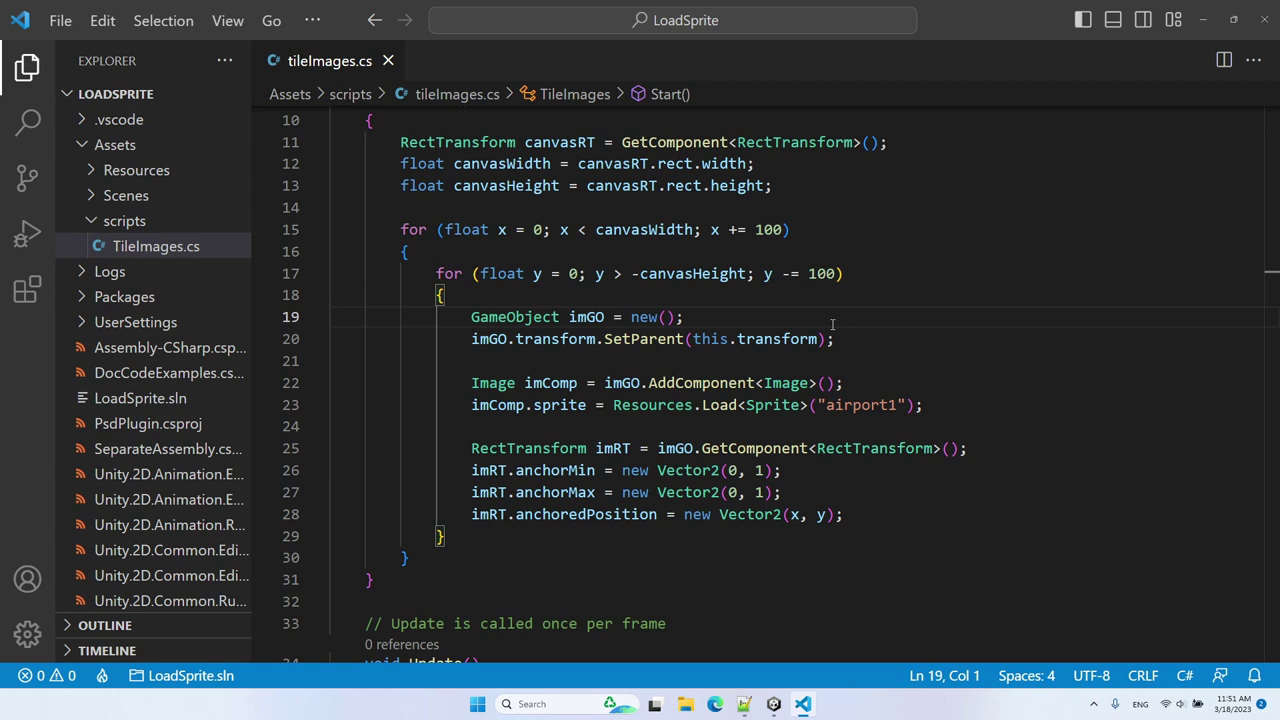
pyautogui.hotkey('alt', 'Tab')
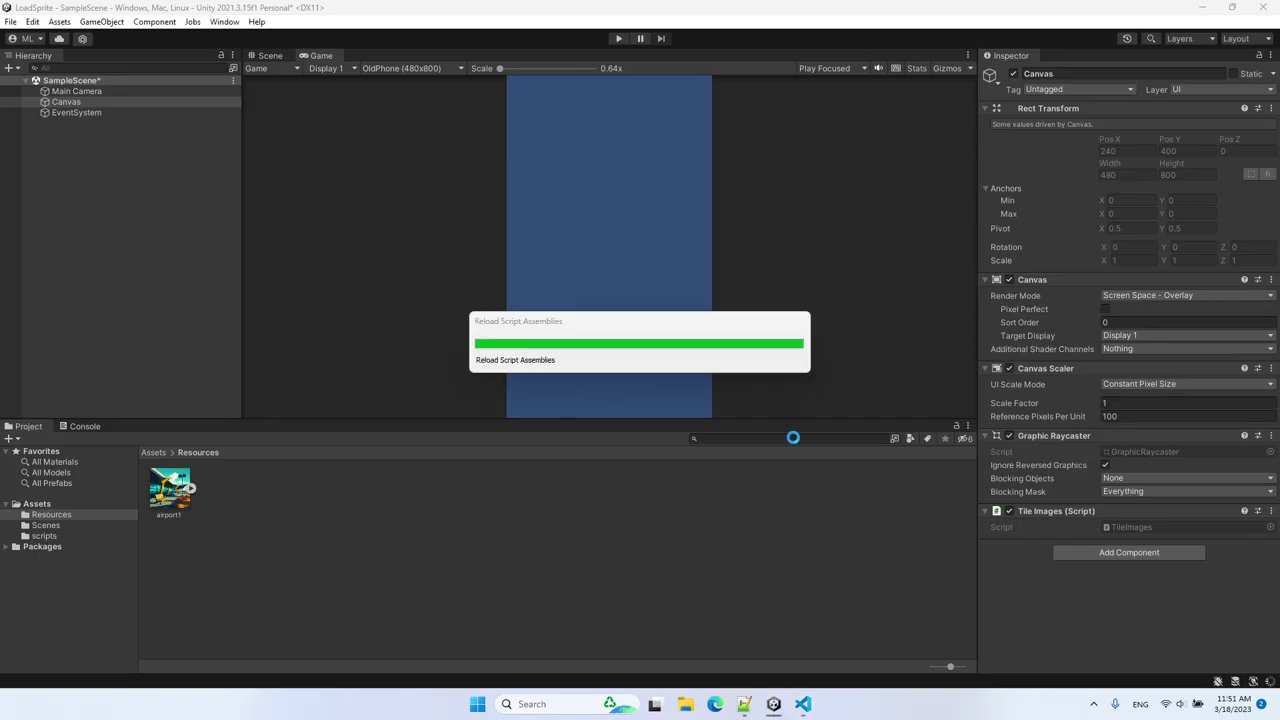
pyautogui.click(619, 39)
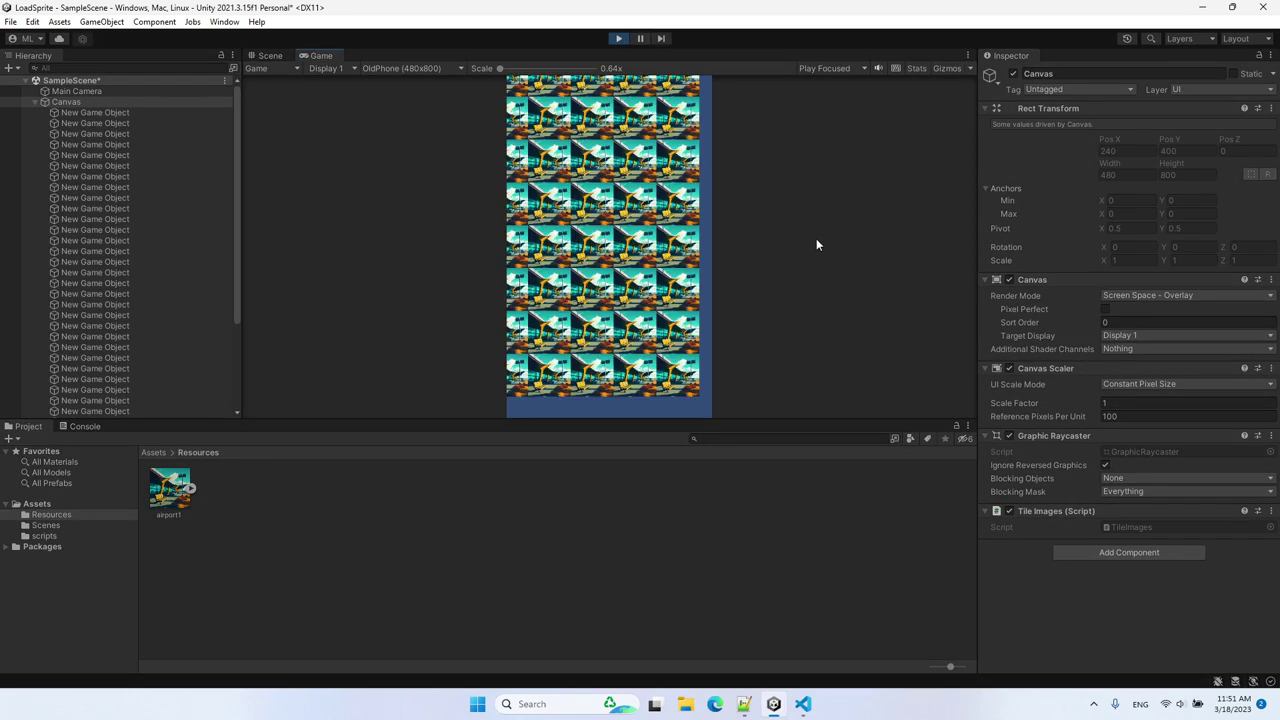
pyautogui.click(619, 39)
pyautogui.click(802, 702)
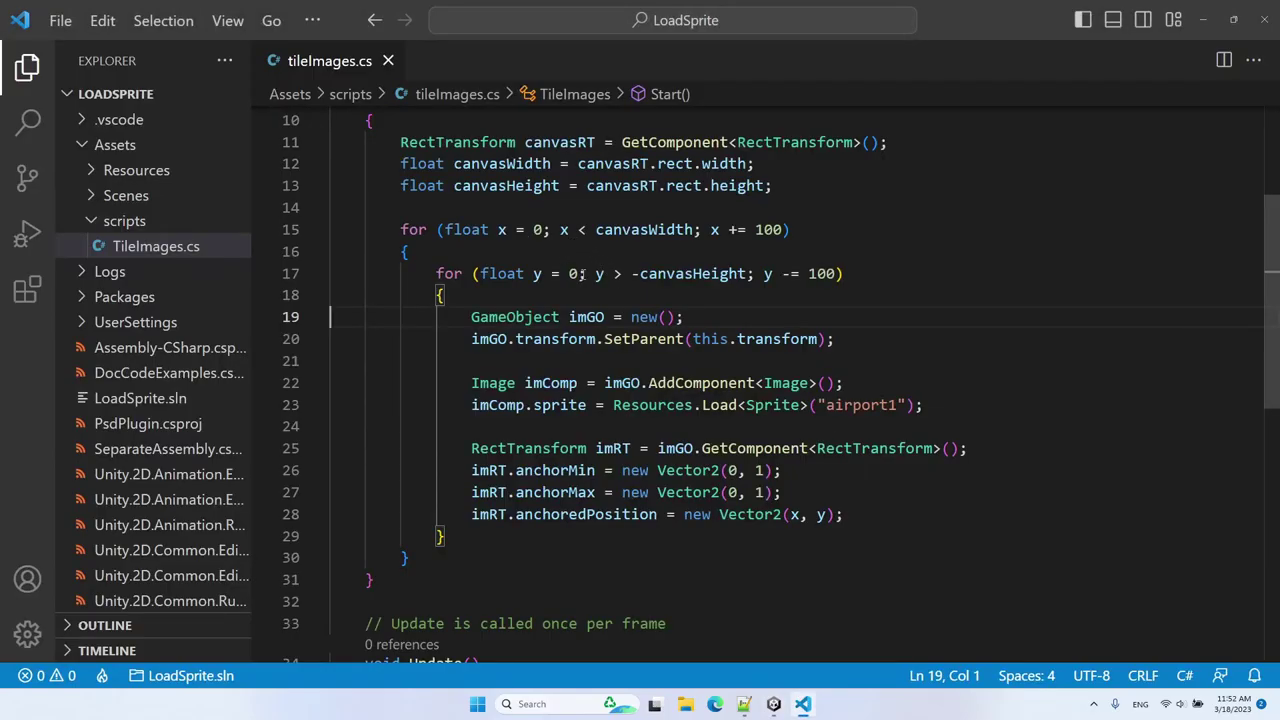
# Start the loops at x = 50 and y = -50, save, and play the scene in Unity
pyautogui.click(533, 230)
pyautogui.write('5')
pyautogui.click(569, 273)
pyautogui.write('-5')
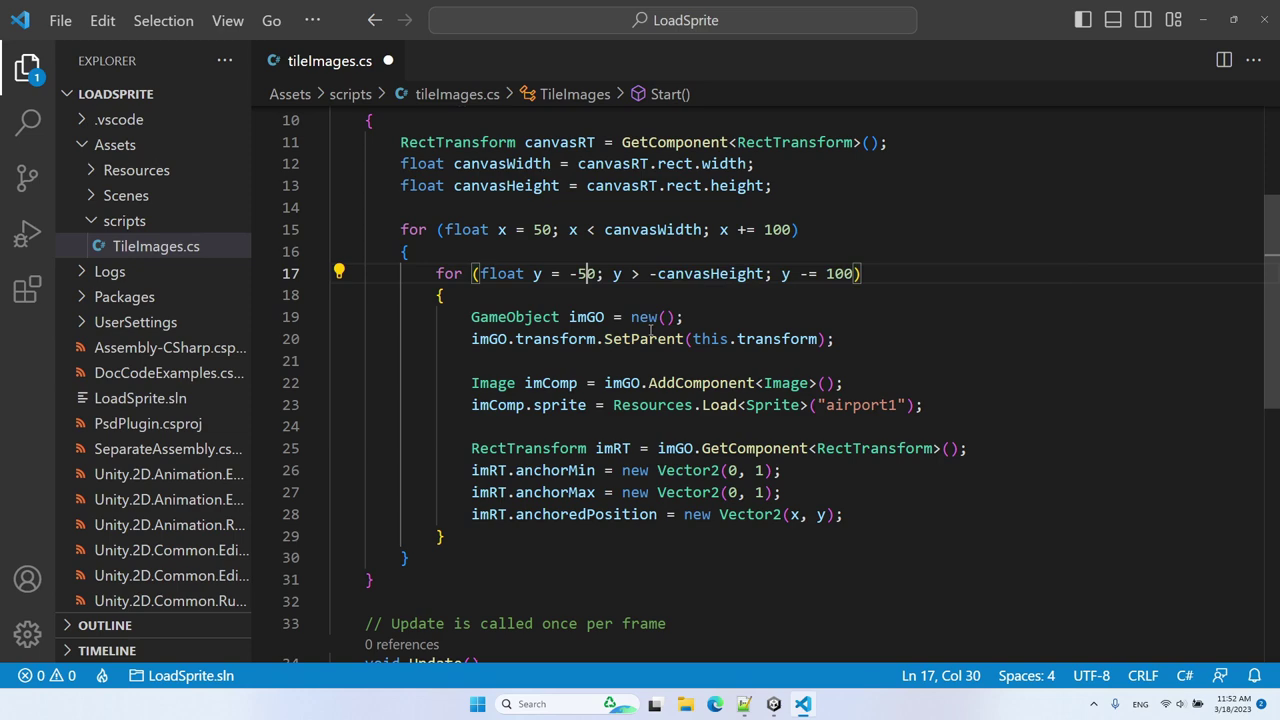
pyautogui.hotkey('ctrl', 's')
pyautogui.hotkey('alt', 'Tab')
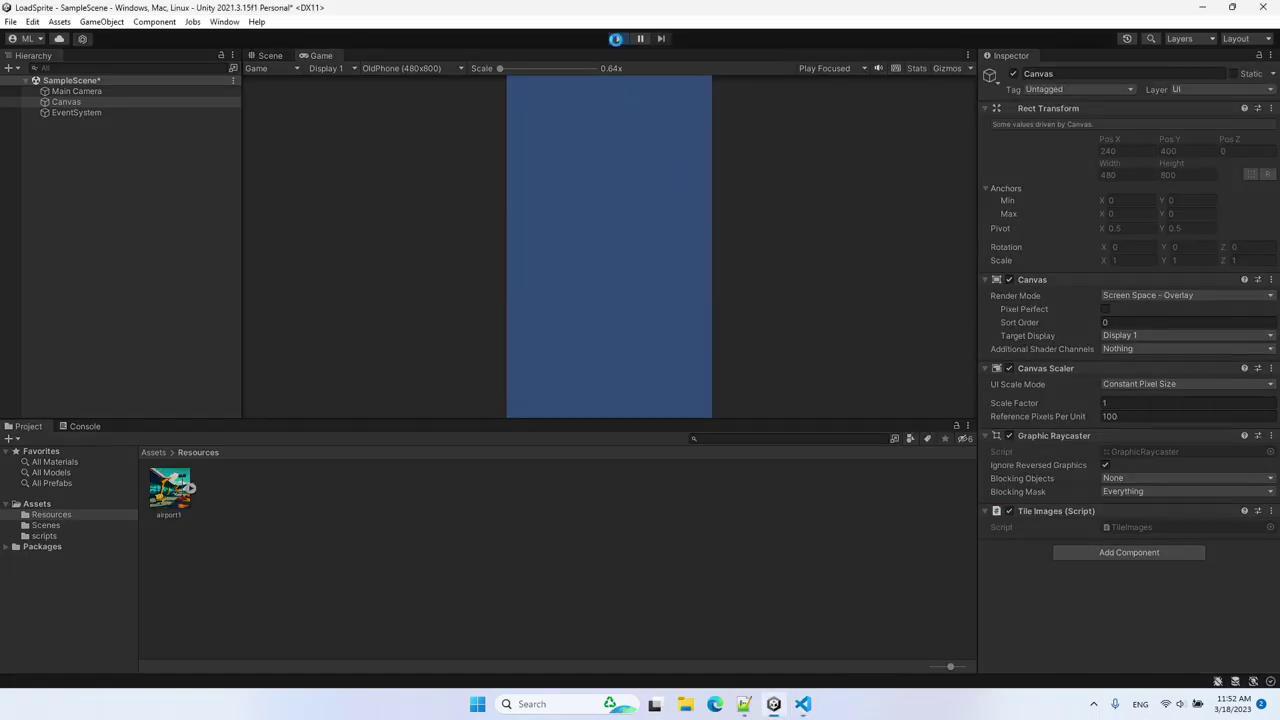
pyautogui.click(618, 38)
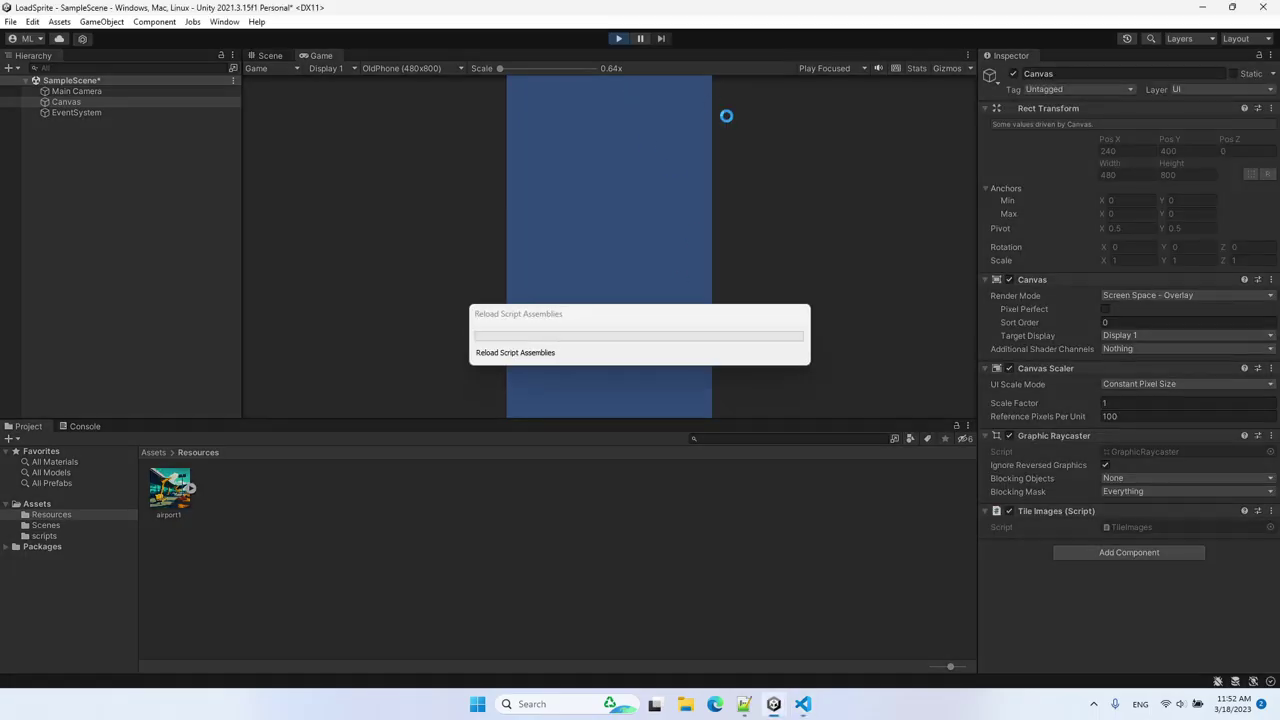